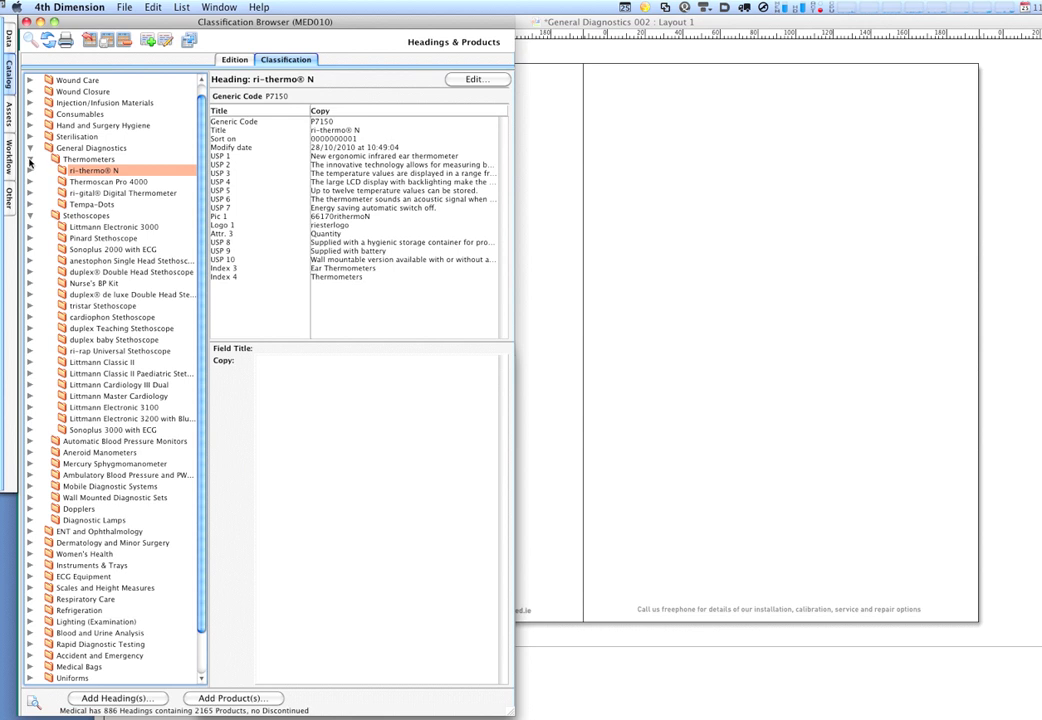
Expand the Thermometers and ri-thermo® N headings in the Classification Browser.
{"action": "left_click", "coordinate": [30, 160]}
{"action": "left_click", "coordinate": [30, 160]}
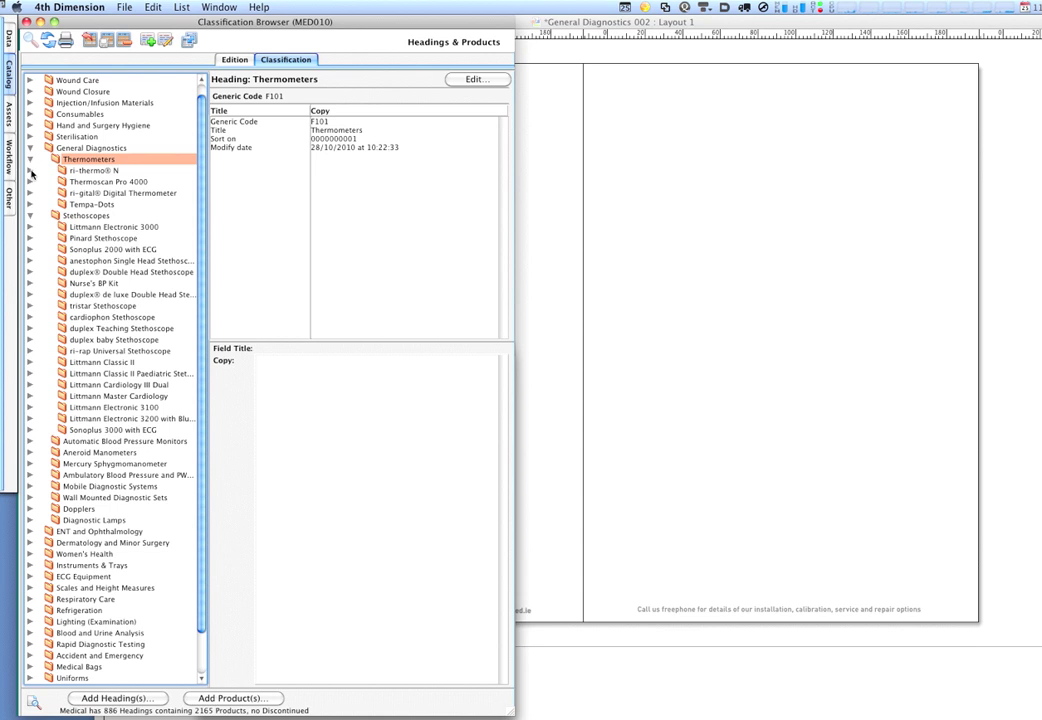
{"action": "left_click", "coordinate": [31, 171]}
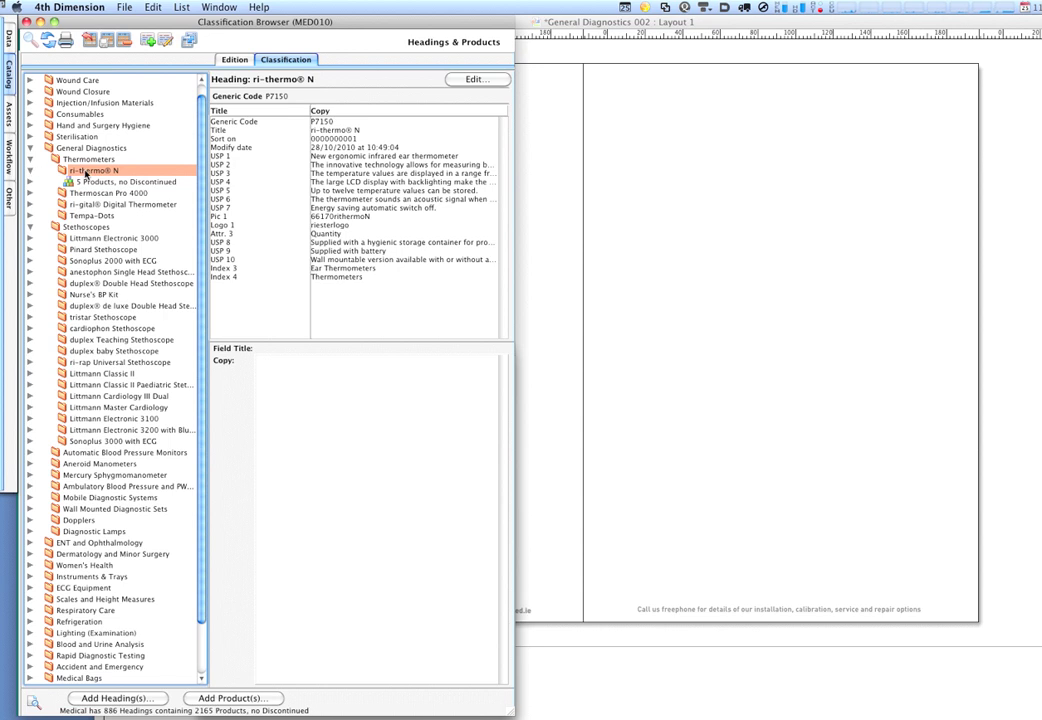
Review ri-thermo® N's Pic 1, Logo 1 and USP 1–3, then list its five products.
{"action": "left_click", "coordinate": [331, 217]}
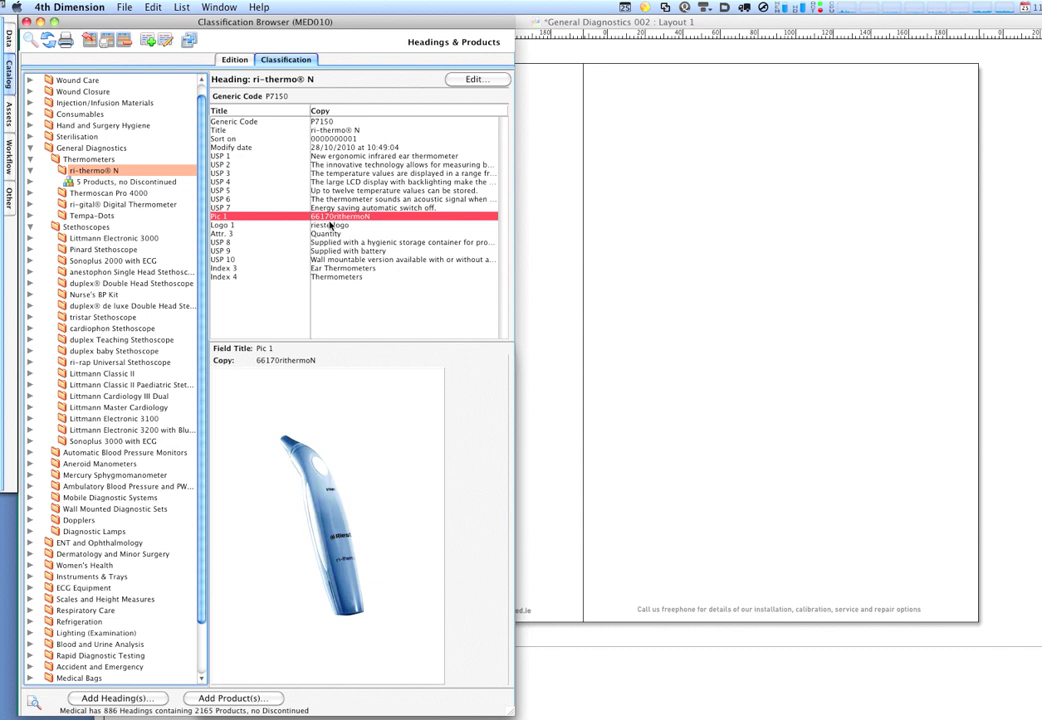
{"action": "left_click", "coordinate": [330, 226]}
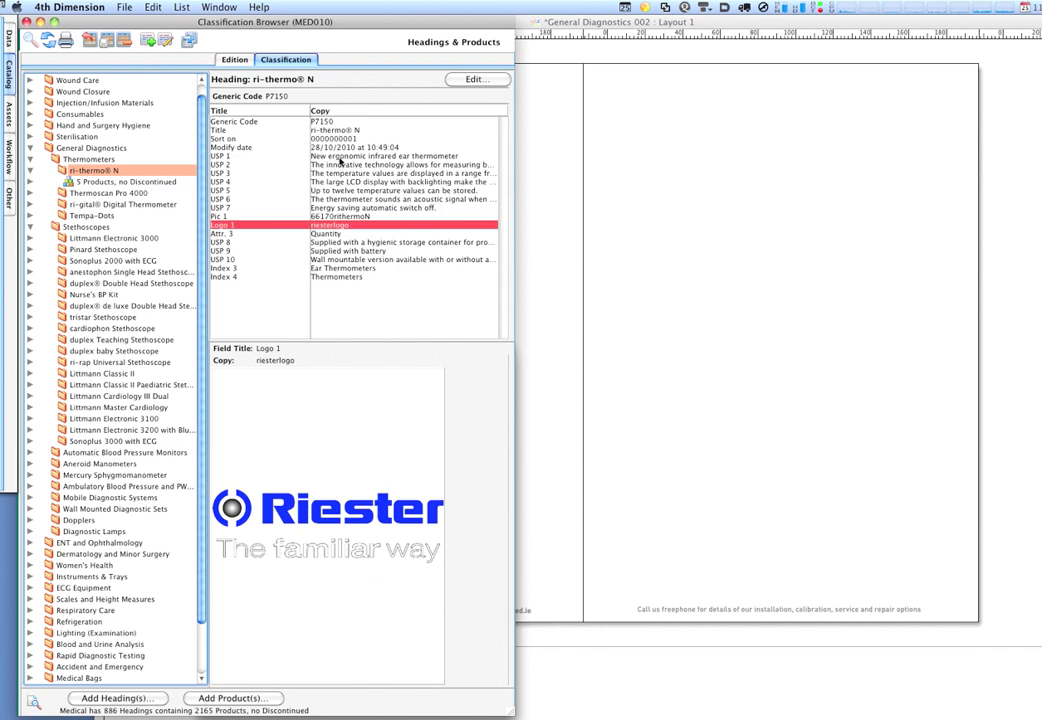
{"action": "left_click", "coordinate": [340, 158]}
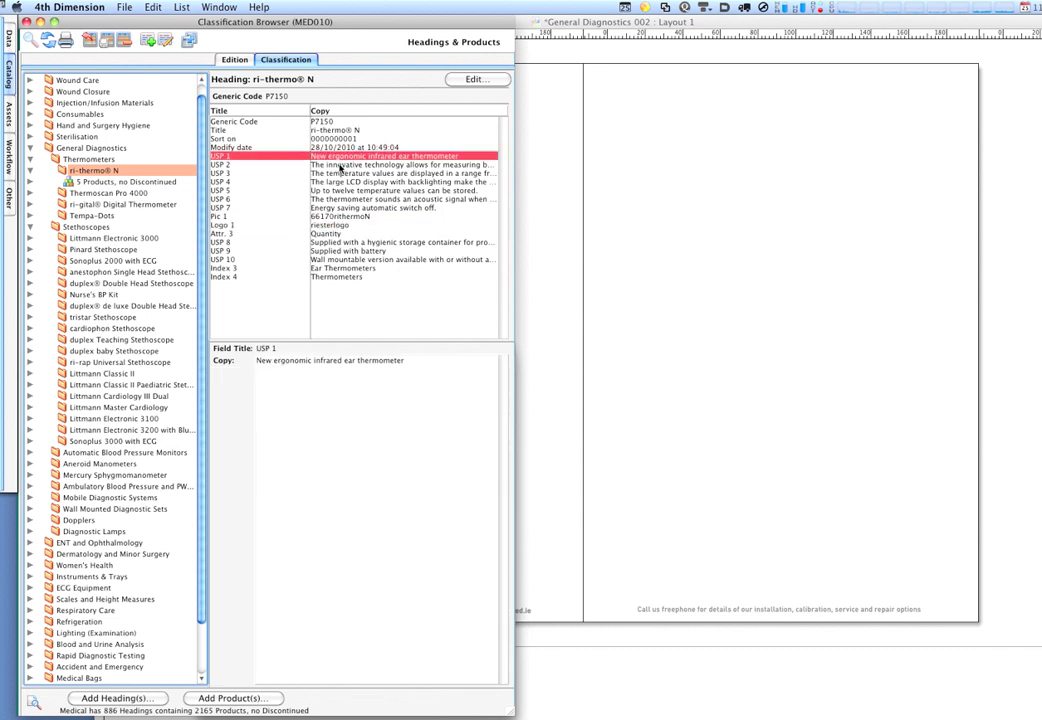
{"action": "left_click", "coordinate": [338, 165]}
{"action": "left_click", "coordinate": [337, 174]}
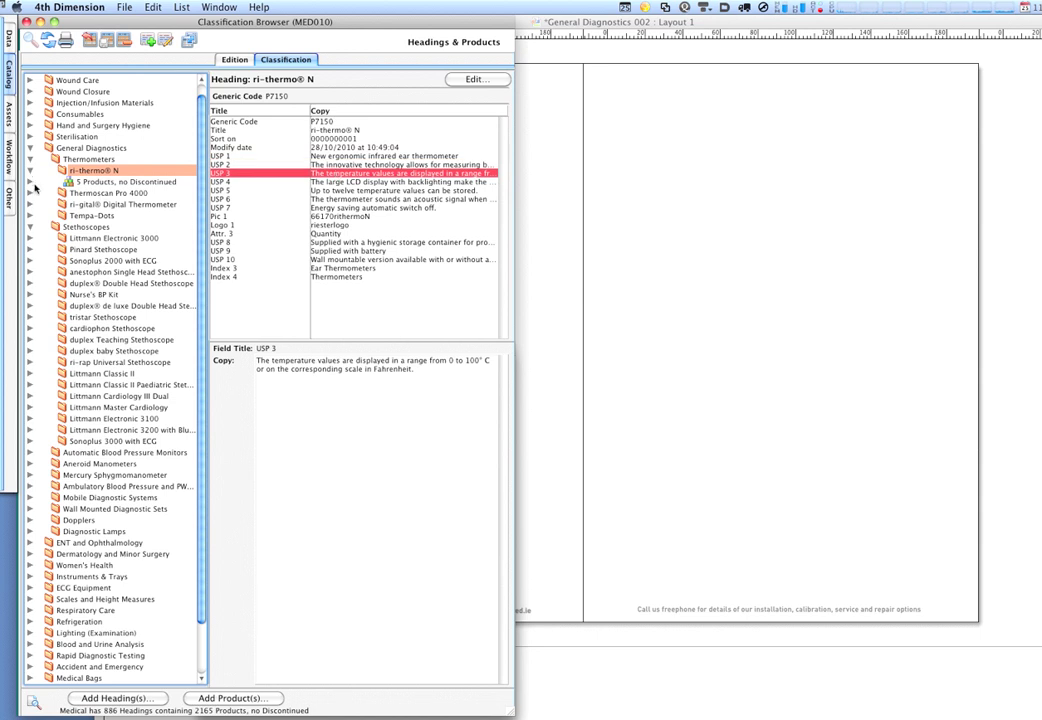
{"action": "left_click", "coordinate": [32, 183]}
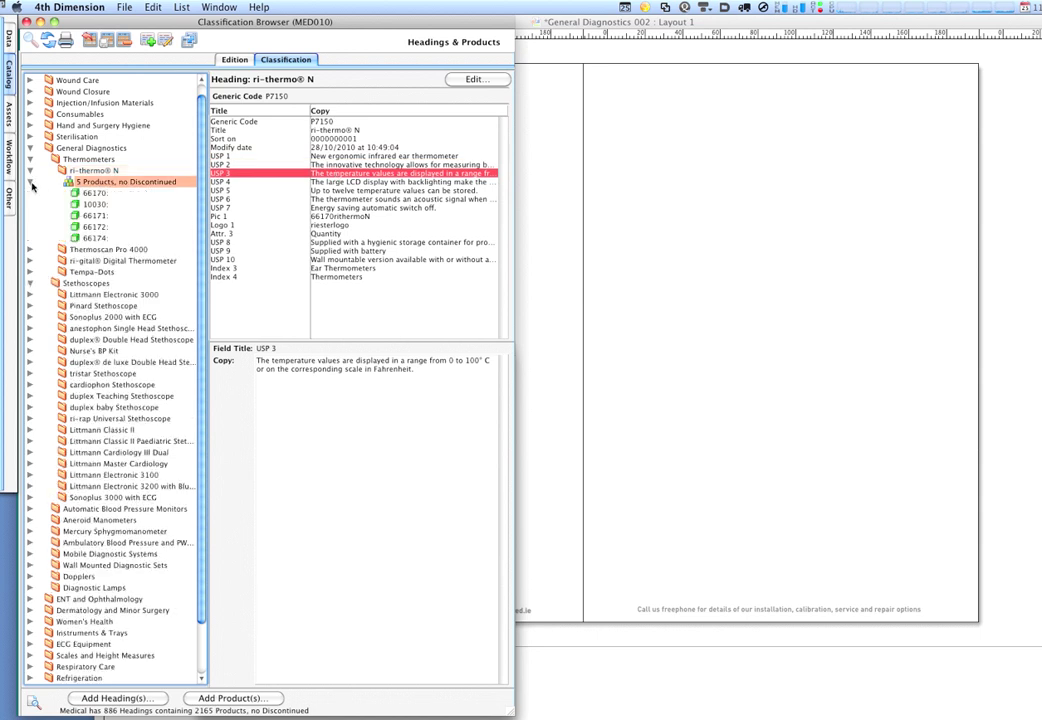
Open product 66170's full Product record, look it over, and cancel without saving.
{"action": "left_click", "coordinate": [93, 193]}
{"action": "double_click", "coordinate": [93, 193]}
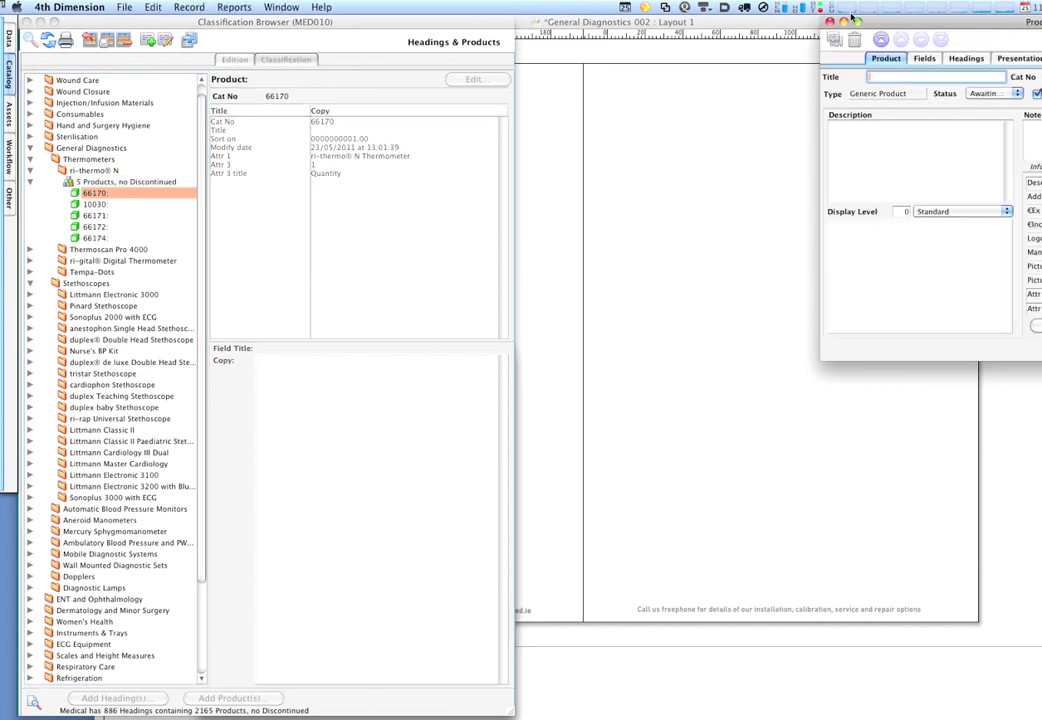
{"action": "left_click_drag", "start_coordinate": [891, 26], "coordinate": [306, 26]}
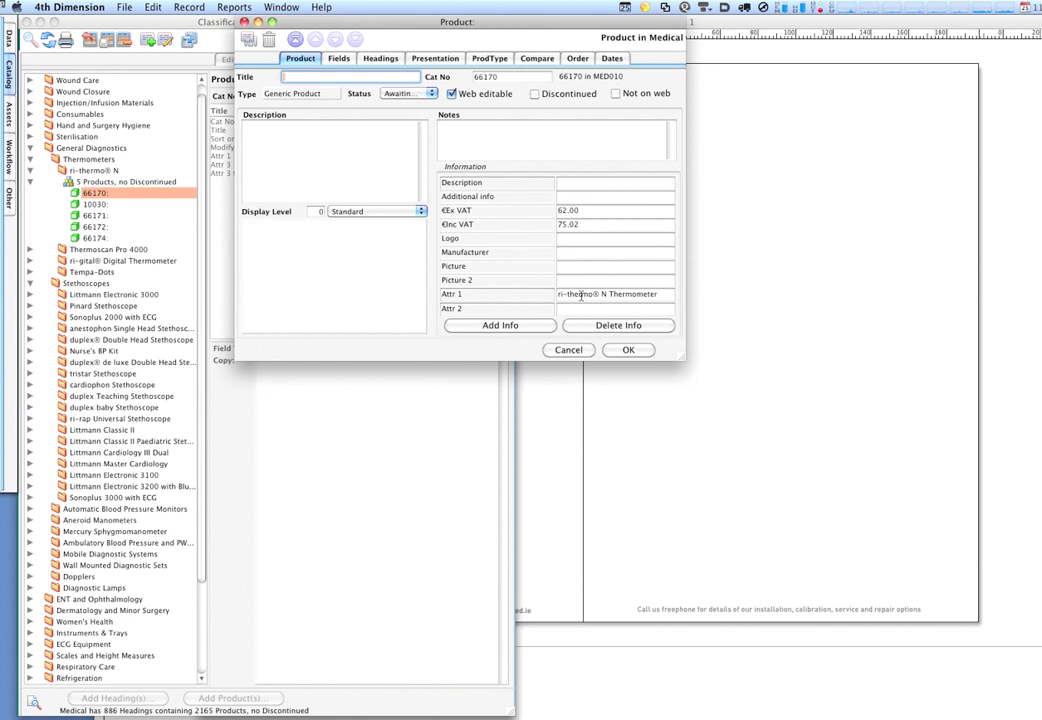
{"action": "left_click", "coordinate": [569, 350]}
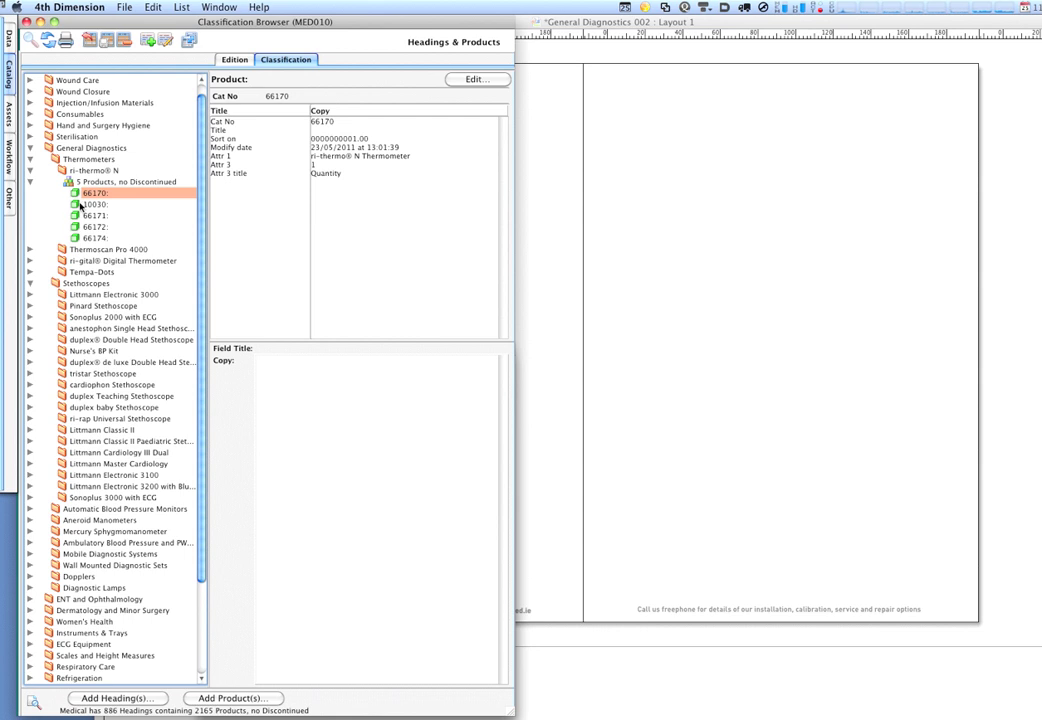
Open the General Diagnostics page run from the catalog drawer's Runs list.
{"action": "left_click", "coordinate": [10, 72]}
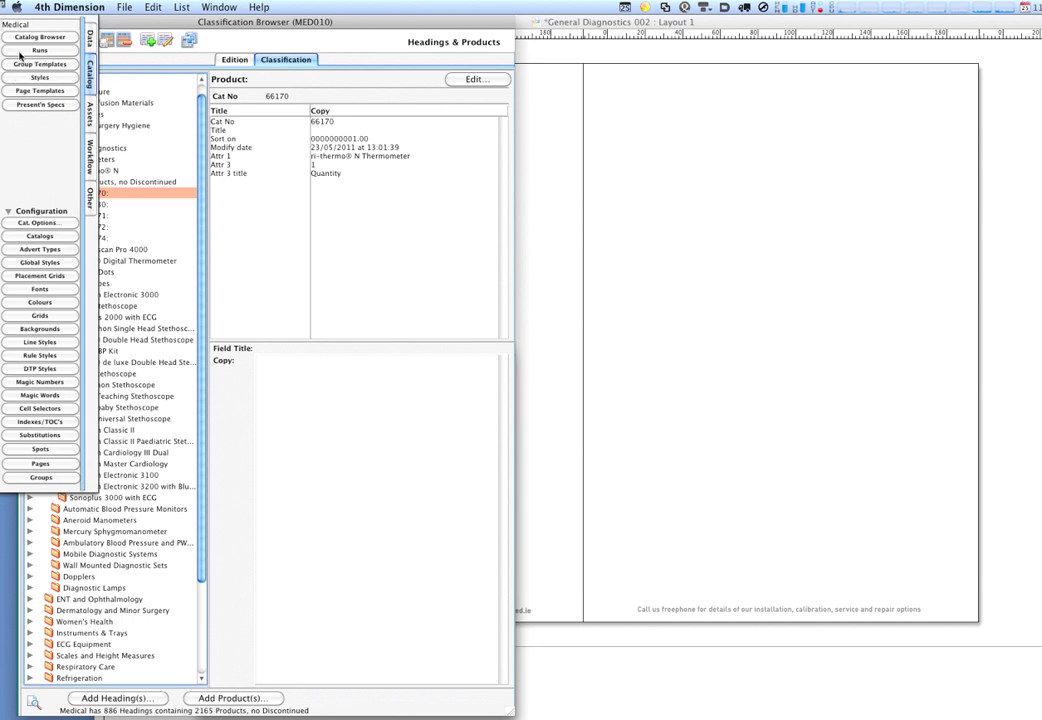
{"action": "left_click", "coordinate": [25, 50]}
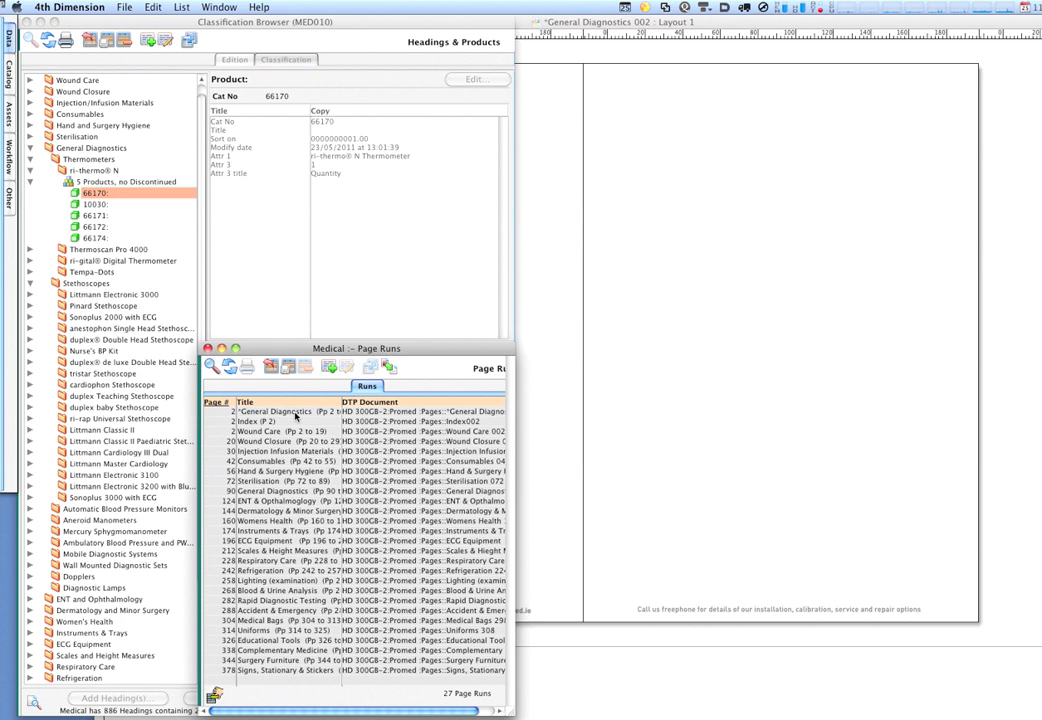
{"action": "double_click", "coordinate": [296, 413]}
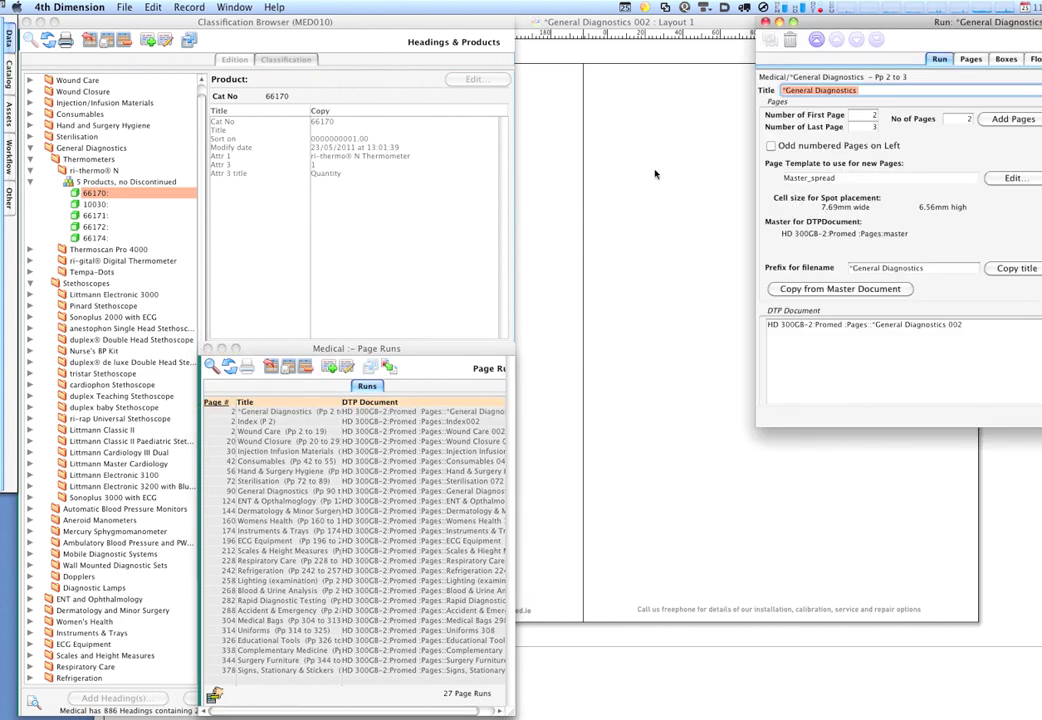
{"action": "left_click_drag", "start_coordinate": [801, 35], "coordinate": [563, 35]}
In the Boxes layout, remove the Thermometers - F101 and ri-thermo® N - P7150 boxes from the left page.
{"action": "left_click", "coordinate": [617, 59]}
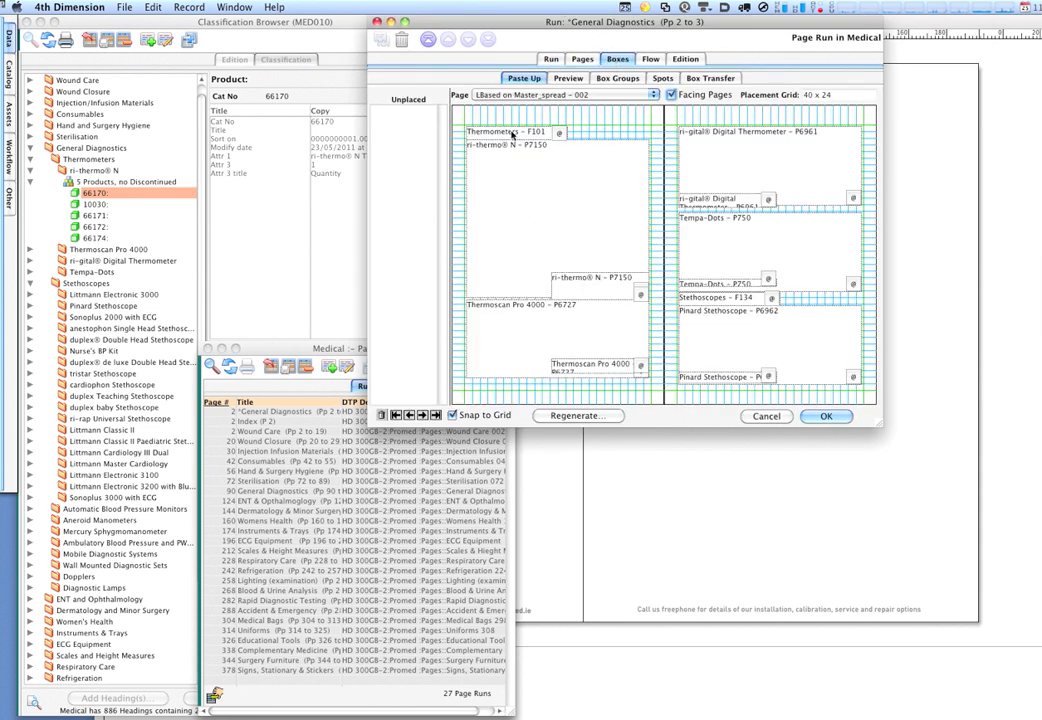
{"action": "left_click_drag", "start_coordinate": [495, 133], "coordinate": [408, 130]}
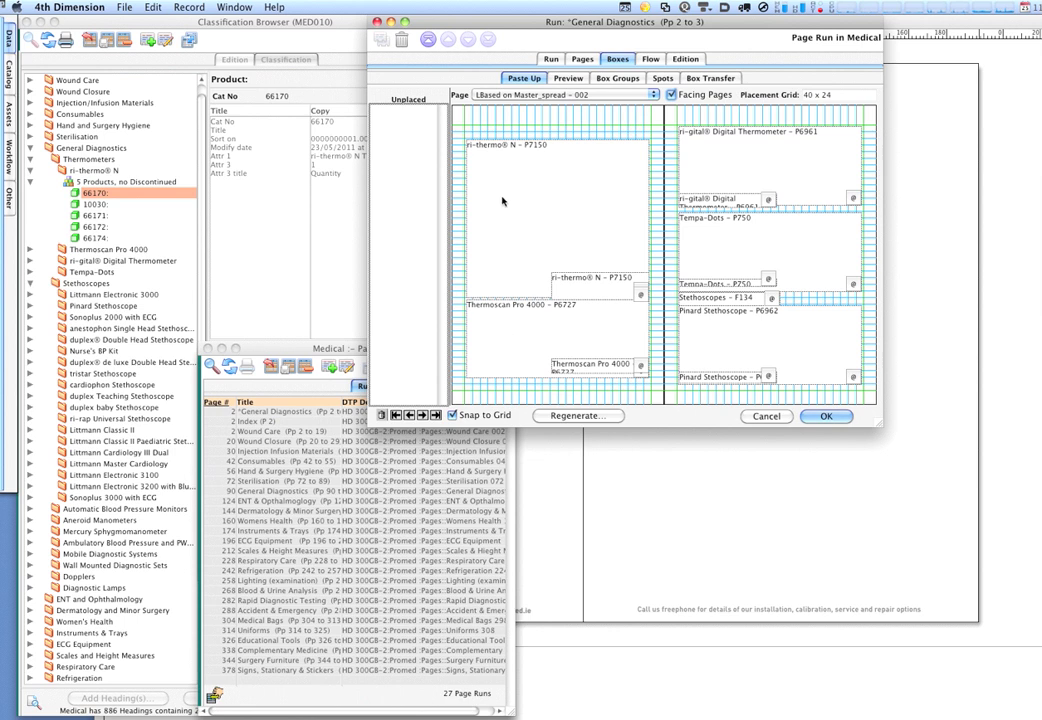
{"action": "left_click_drag", "start_coordinate": [502, 201], "coordinate": [383, 417]}
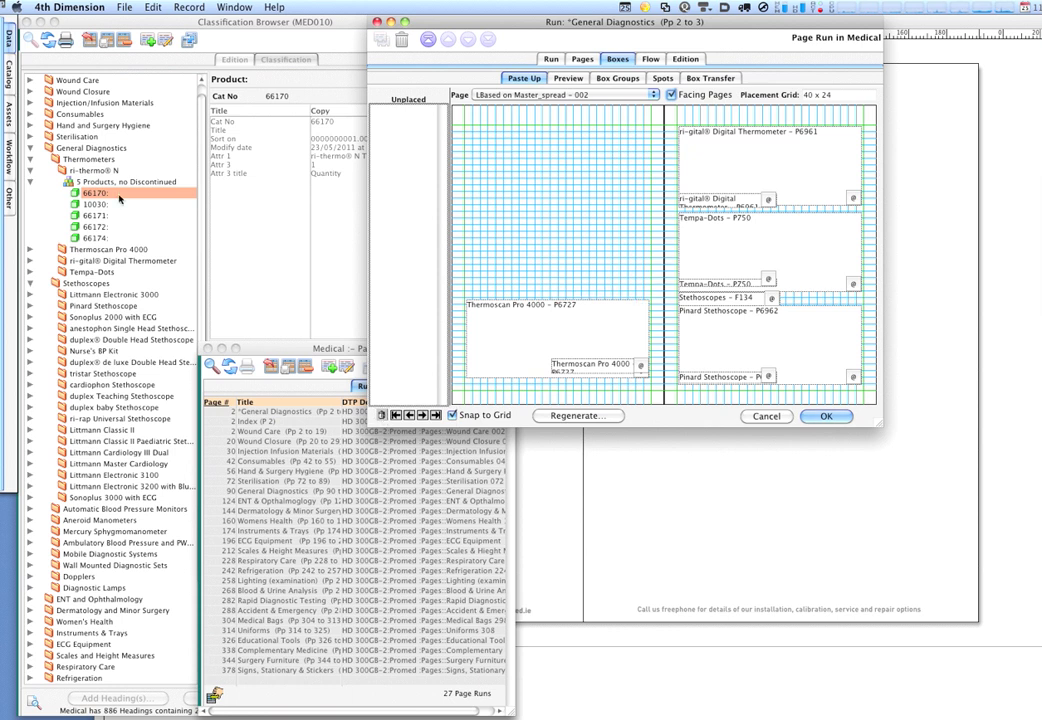
Drag ri-thermo® N to the top of the left page using the '5. Family heading' template.
{"action": "left_click", "coordinate": [68, 160]}
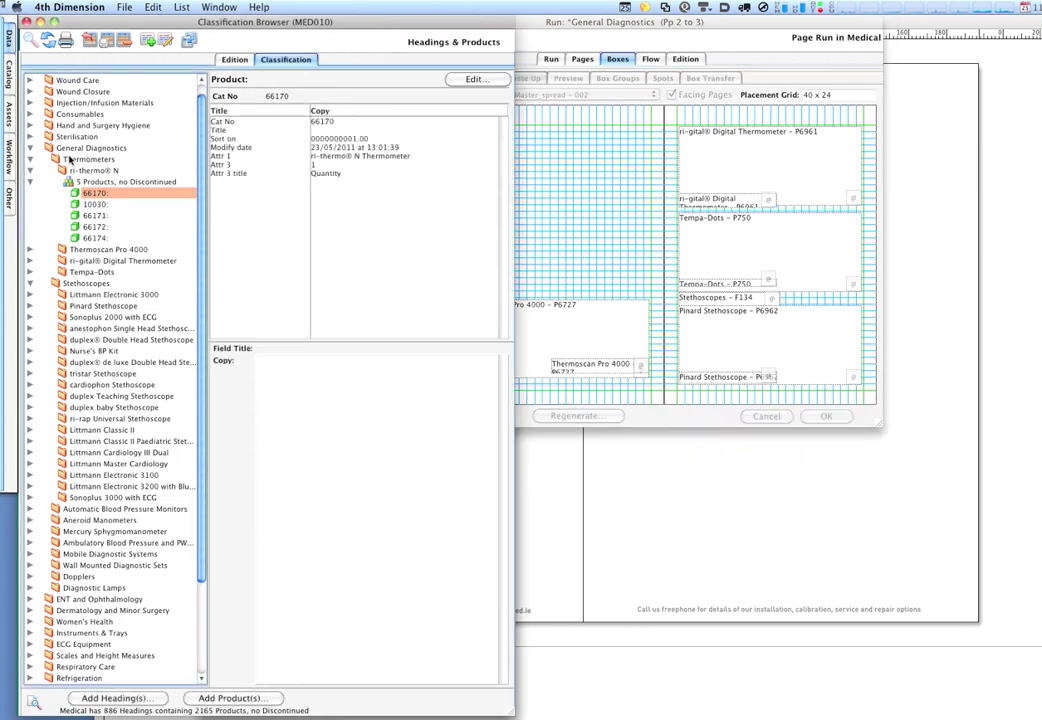
{"action": "left_click_drag", "start_coordinate": [539, 17], "coordinate": [689, 16]}
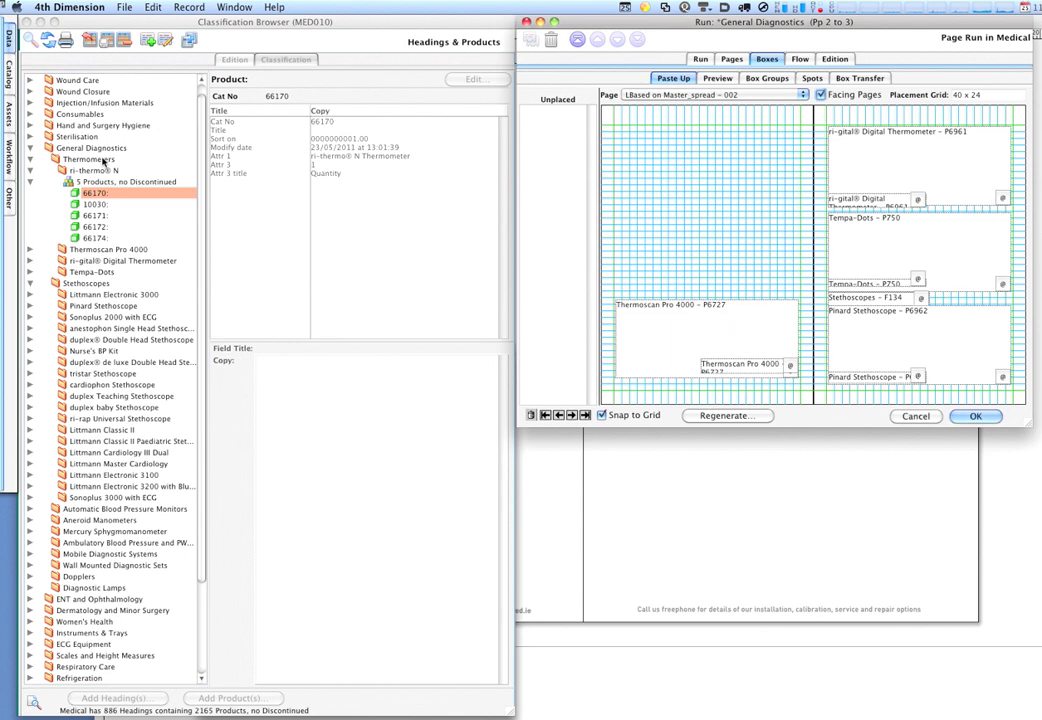
{"action": "left_click", "coordinate": [88, 176]}
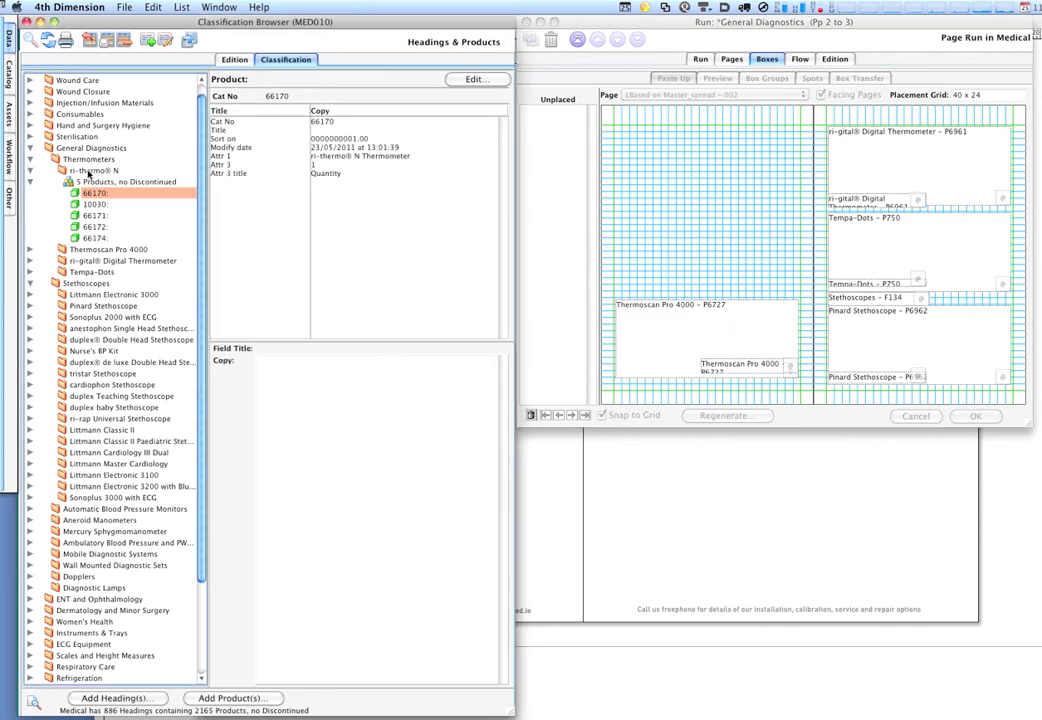
{"action": "left_click", "coordinate": [92, 170]}
{"action": "left_click_drag", "start_coordinate": [88, 173], "coordinate": [619, 132]}
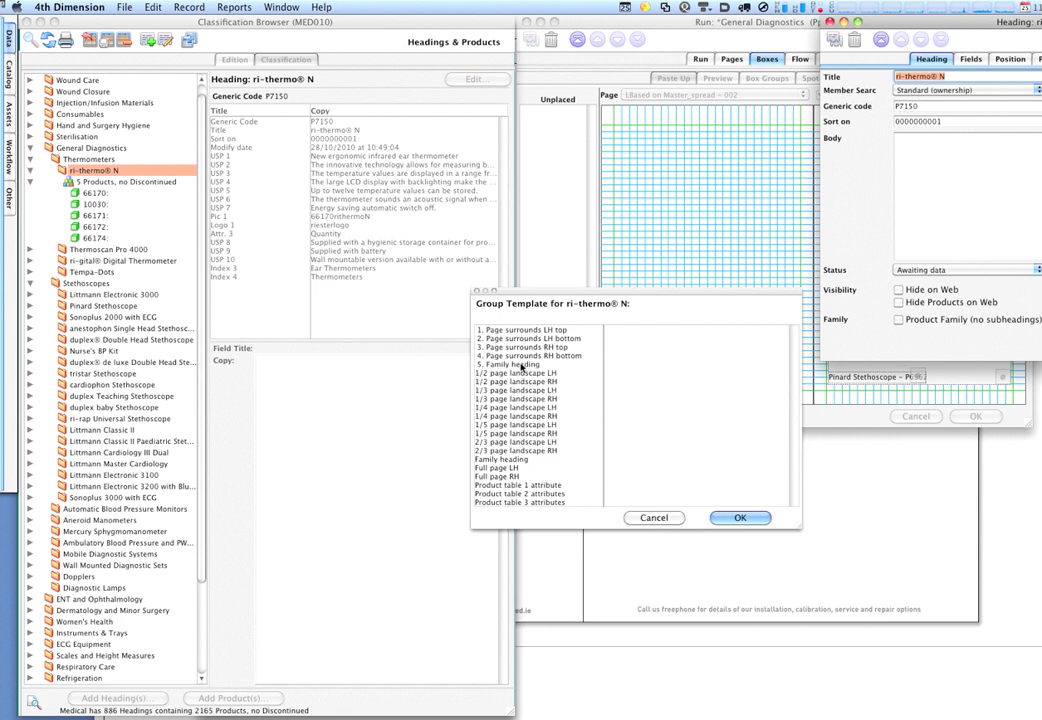
{"action": "left_click", "coordinate": [520, 366]}
{"action": "left_click", "coordinate": [740, 517]}
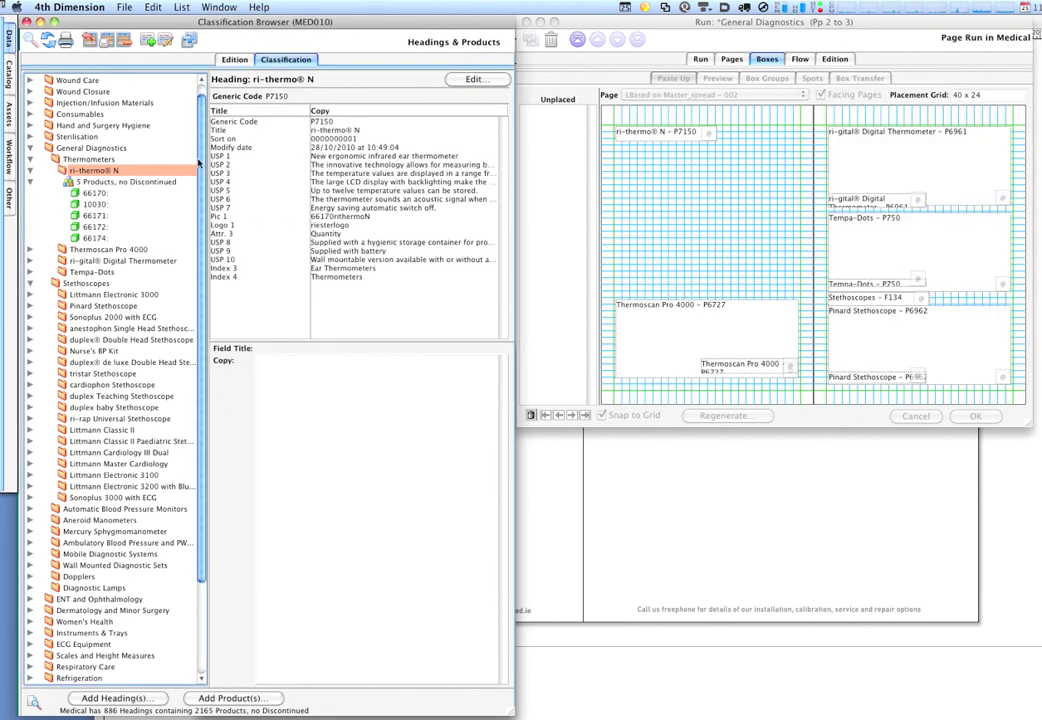
Move the ri-thermo® N box to Unplaced and place Thermometers atop the left page as '5. Family heading'.
{"action": "left_click", "coordinate": [643, 134]}
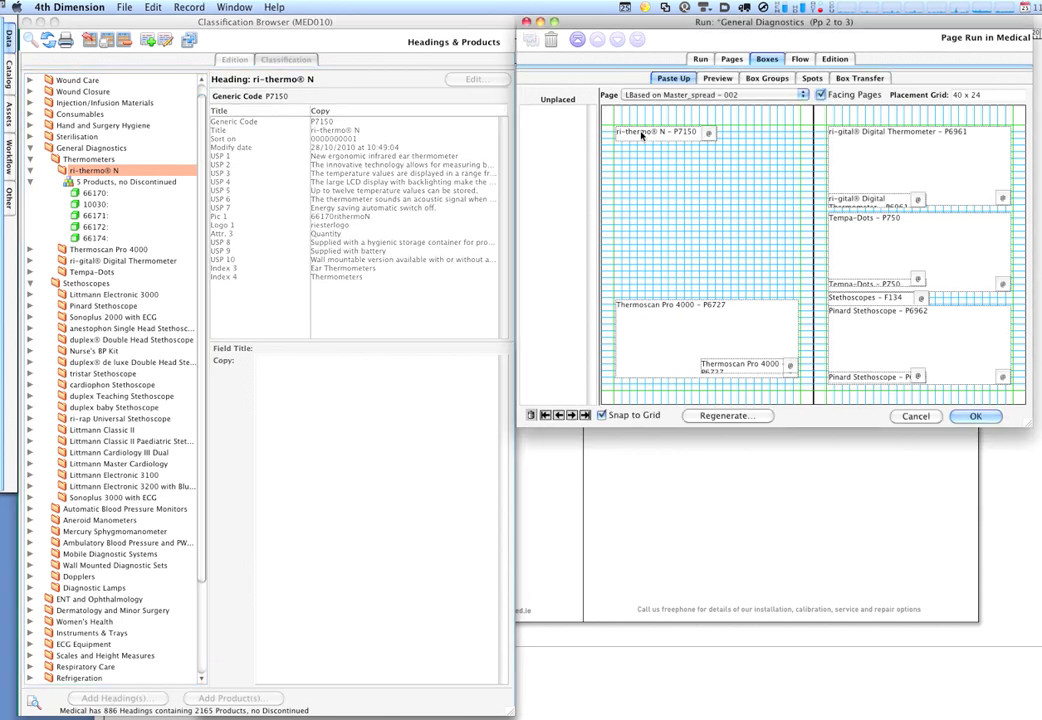
{"action": "left_click_drag", "start_coordinate": [643, 134], "coordinate": [555, 112]}
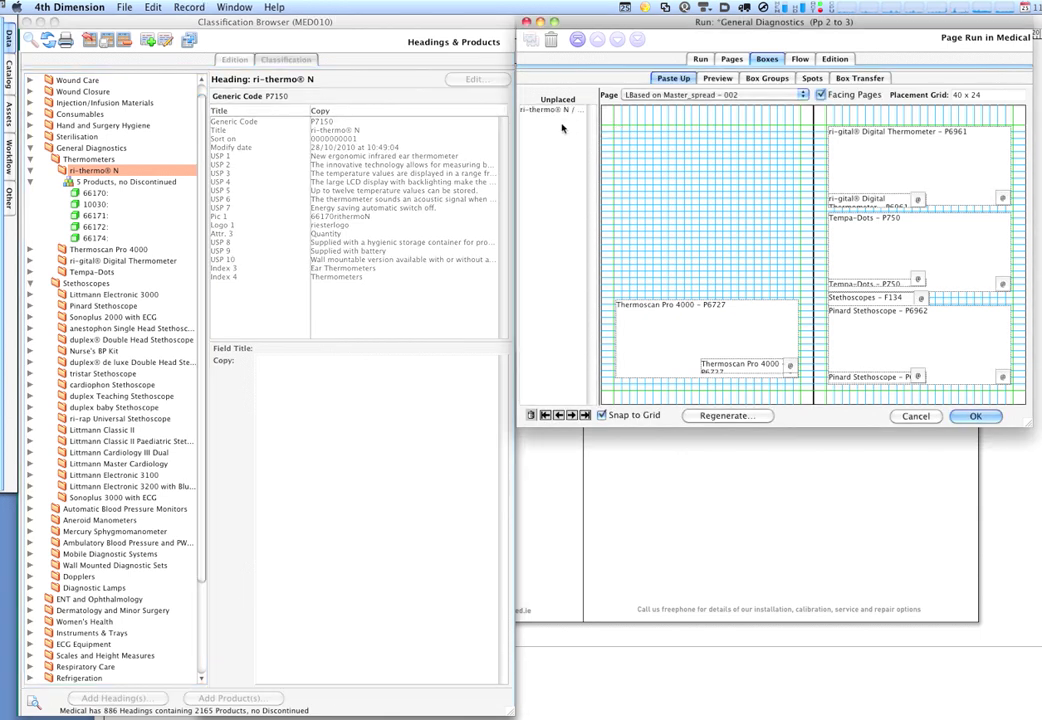
{"action": "left_click", "coordinate": [57, 164]}
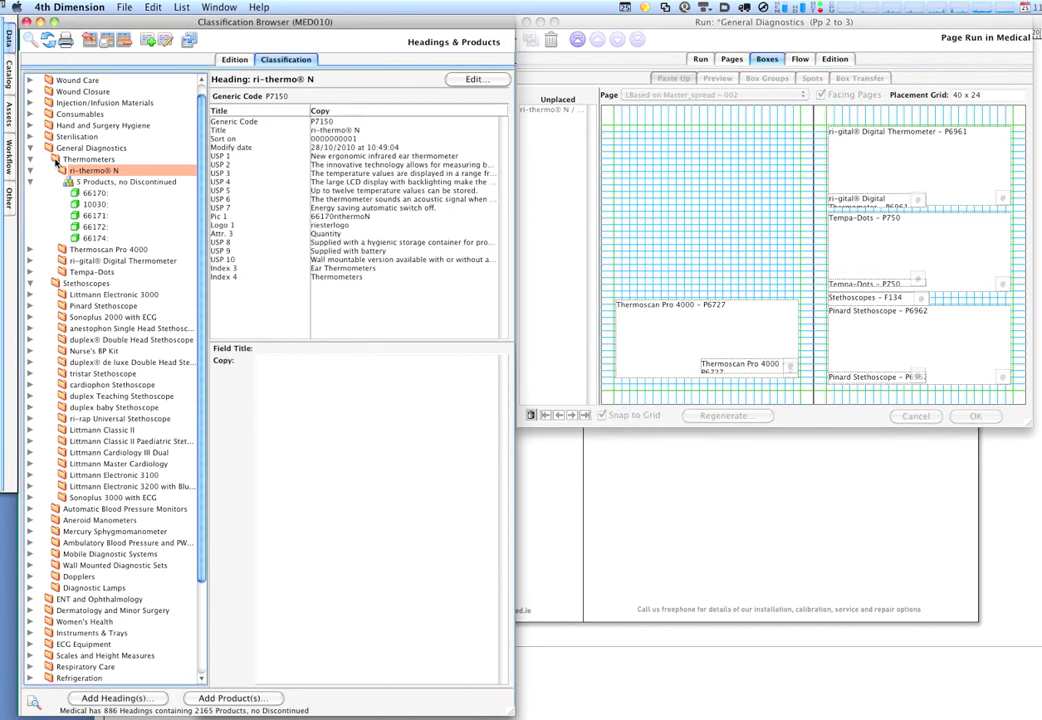
{"action": "left_click", "coordinate": [57, 160]}
{"action": "left_click_drag", "start_coordinate": [181, 158], "coordinate": [617, 131]}
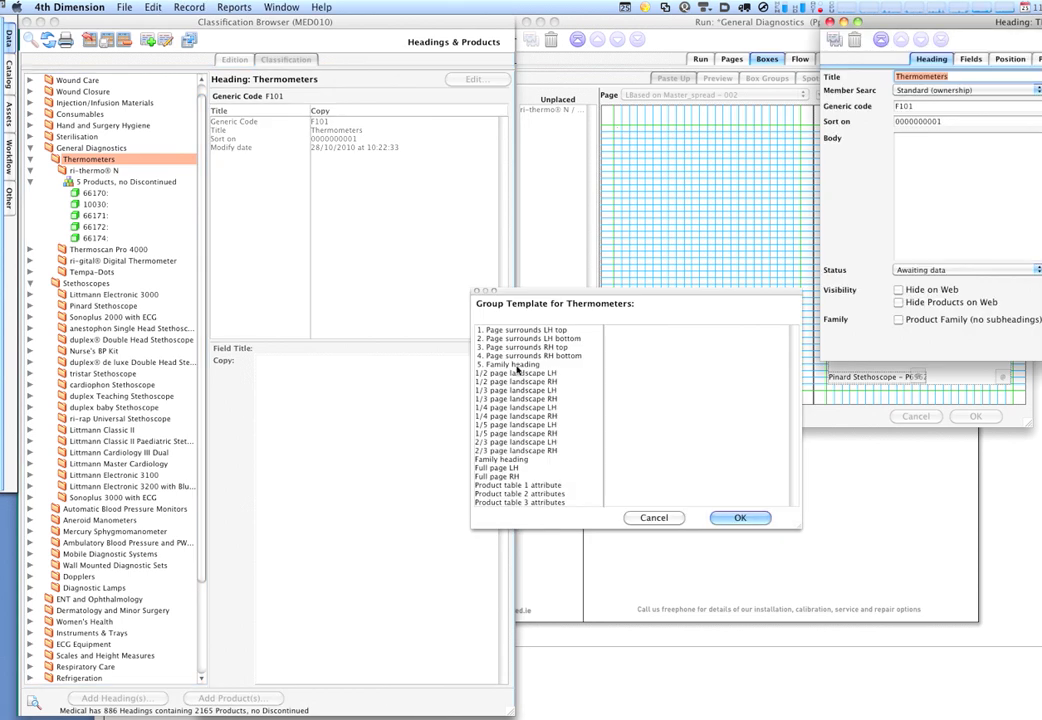
{"action": "left_click", "coordinate": [518, 365]}
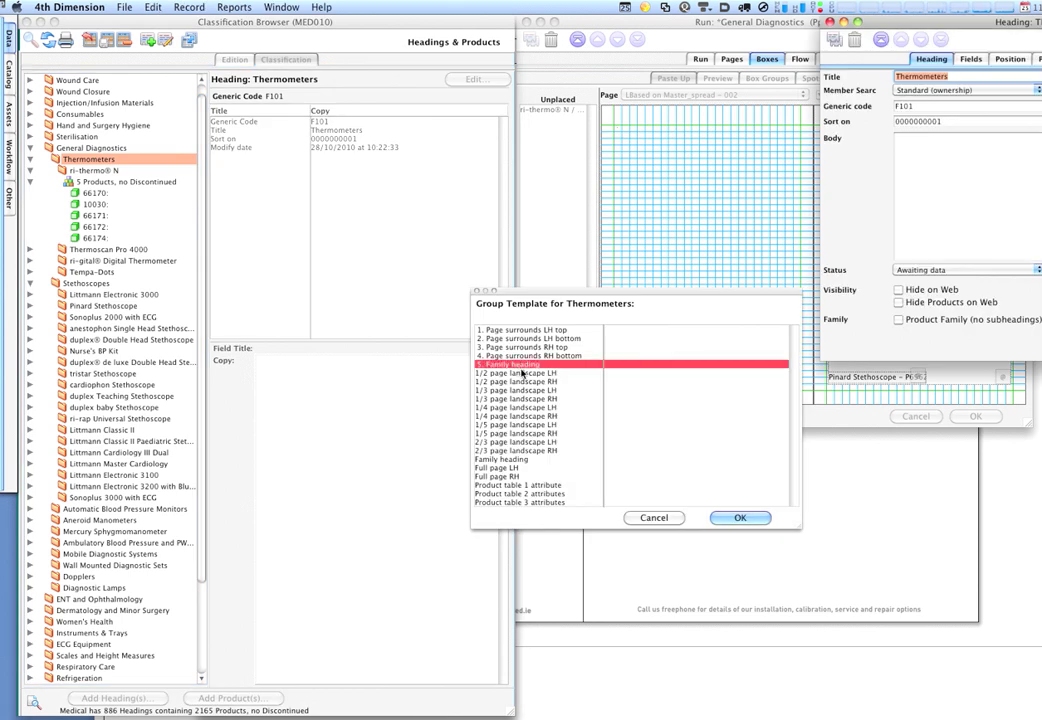
{"action": "left_click", "coordinate": [748, 519]}
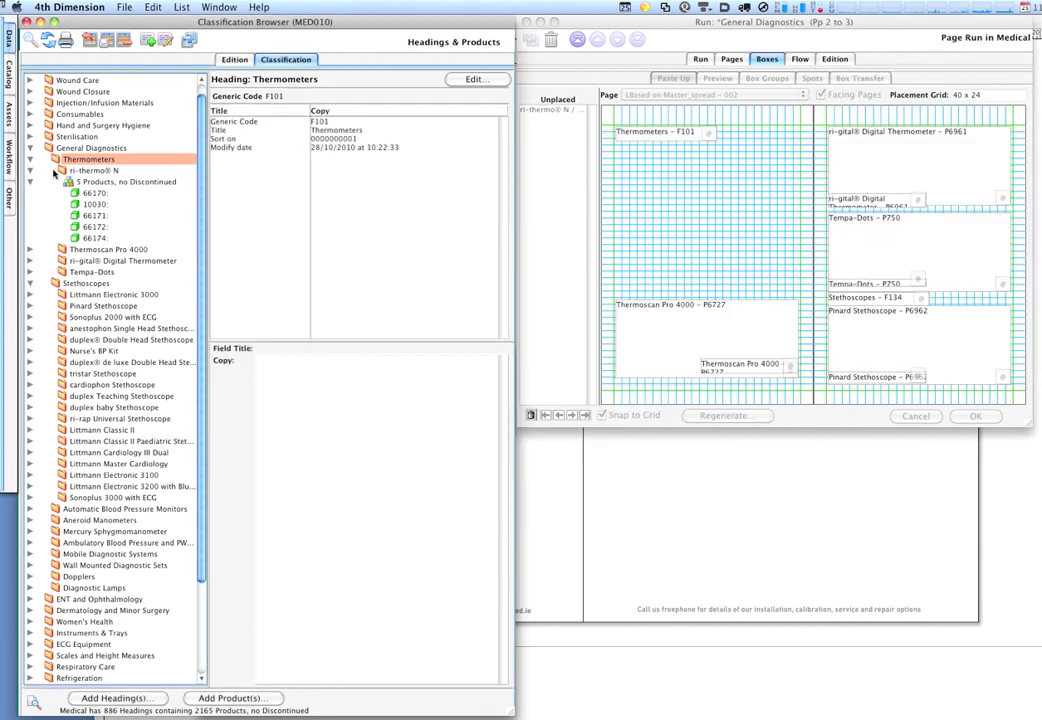
Place ri-thermo® N below Thermometers with the '2/3 page landscape LH' template and nudge it up.
{"action": "left_click", "coordinate": [90, 171]}
{"action": "left_click_drag", "start_coordinate": [64, 172], "coordinate": [620, 150]}
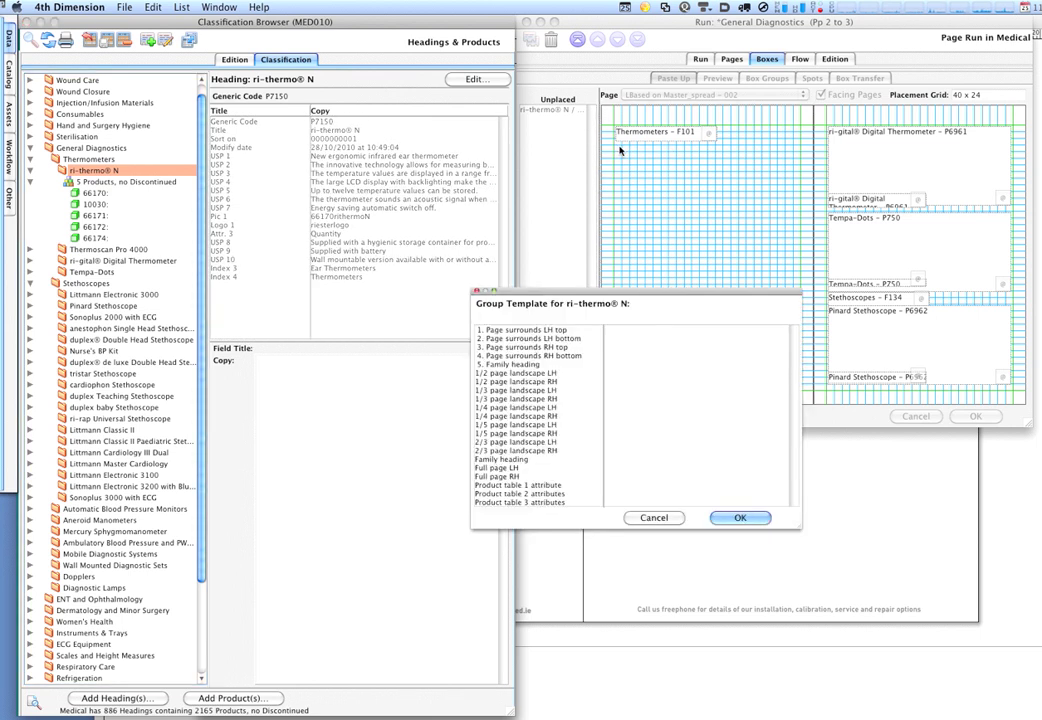
{"action": "left_click", "coordinate": [522, 374]}
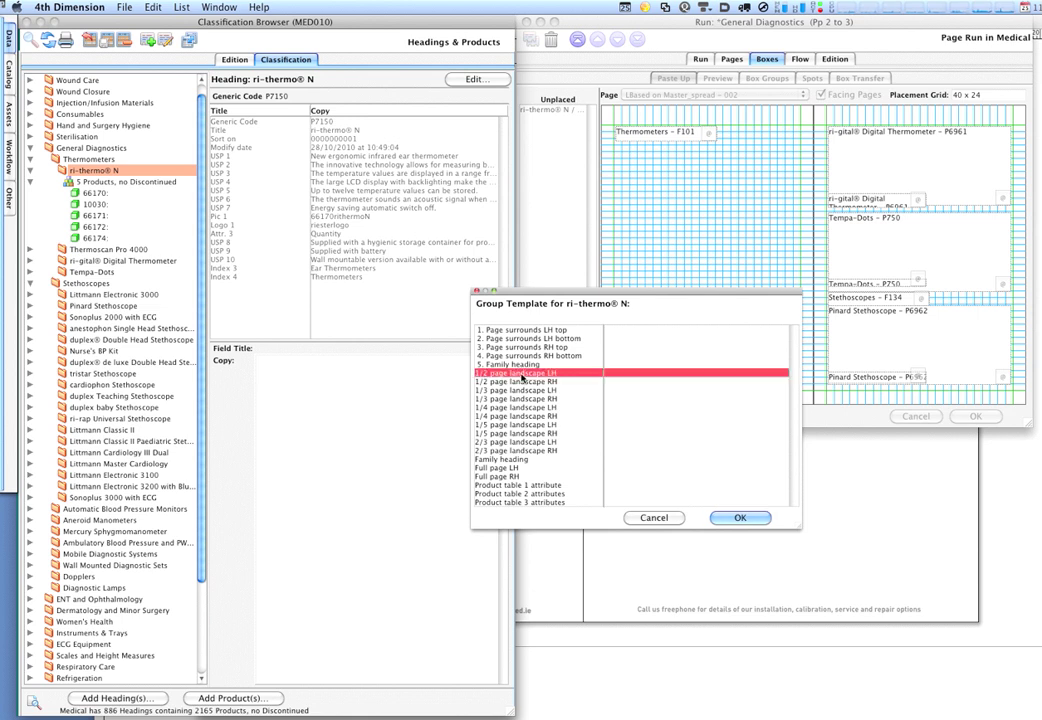
{"action": "left_click", "coordinate": [518, 442]}
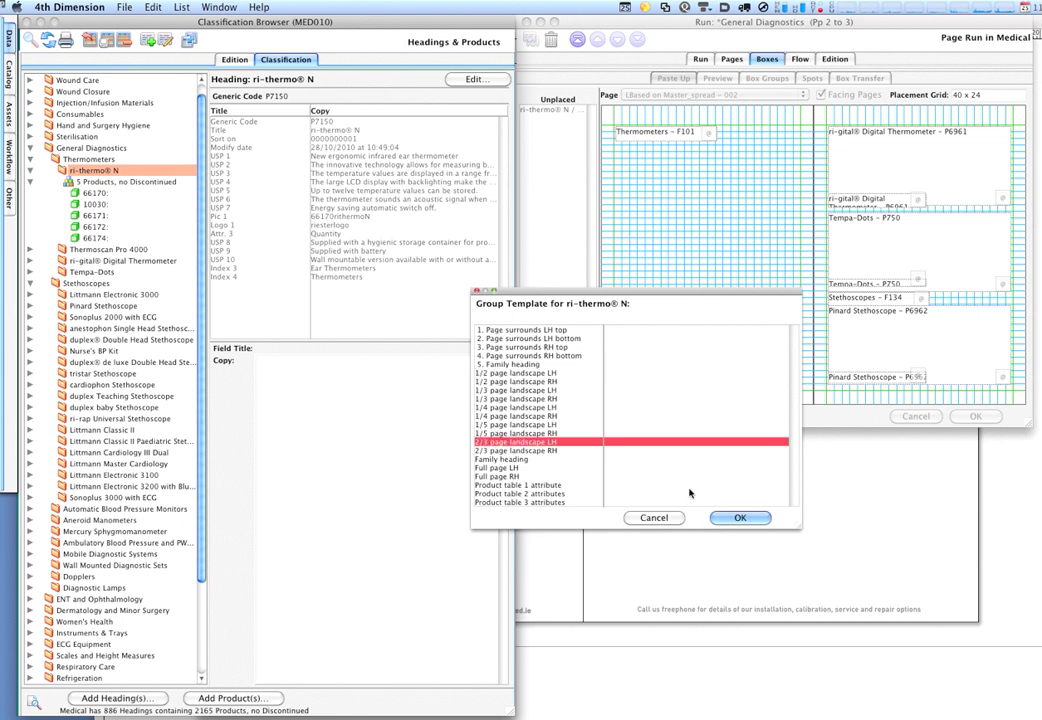
{"action": "left_click", "coordinate": [718, 518]}
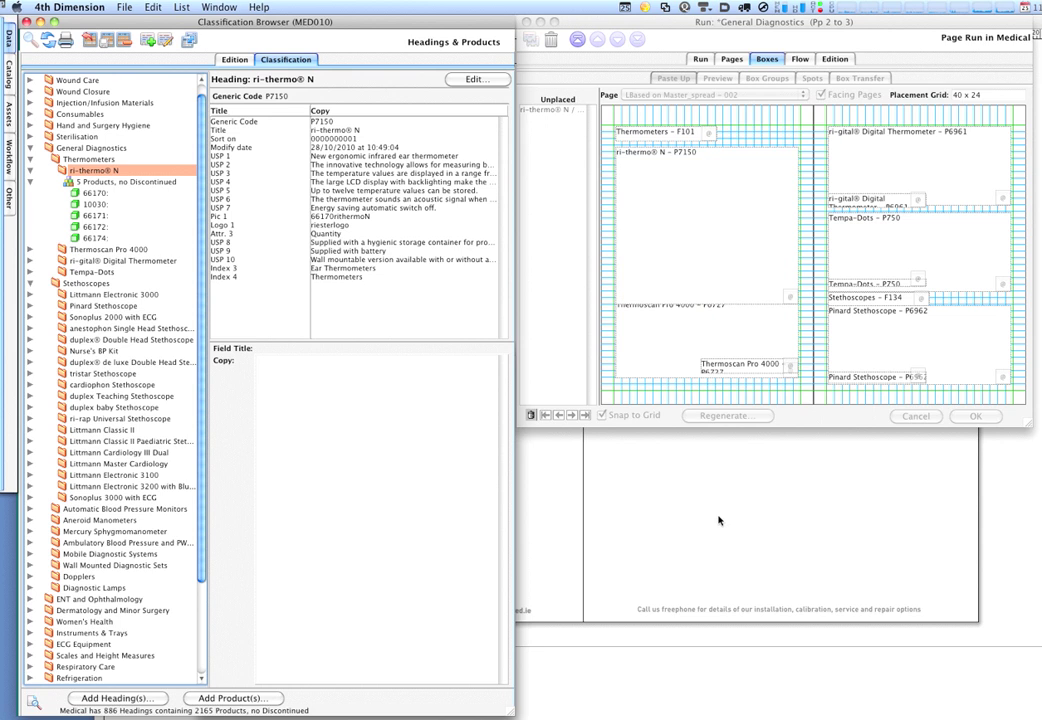
{"action": "left_click", "coordinate": [626, 165]}
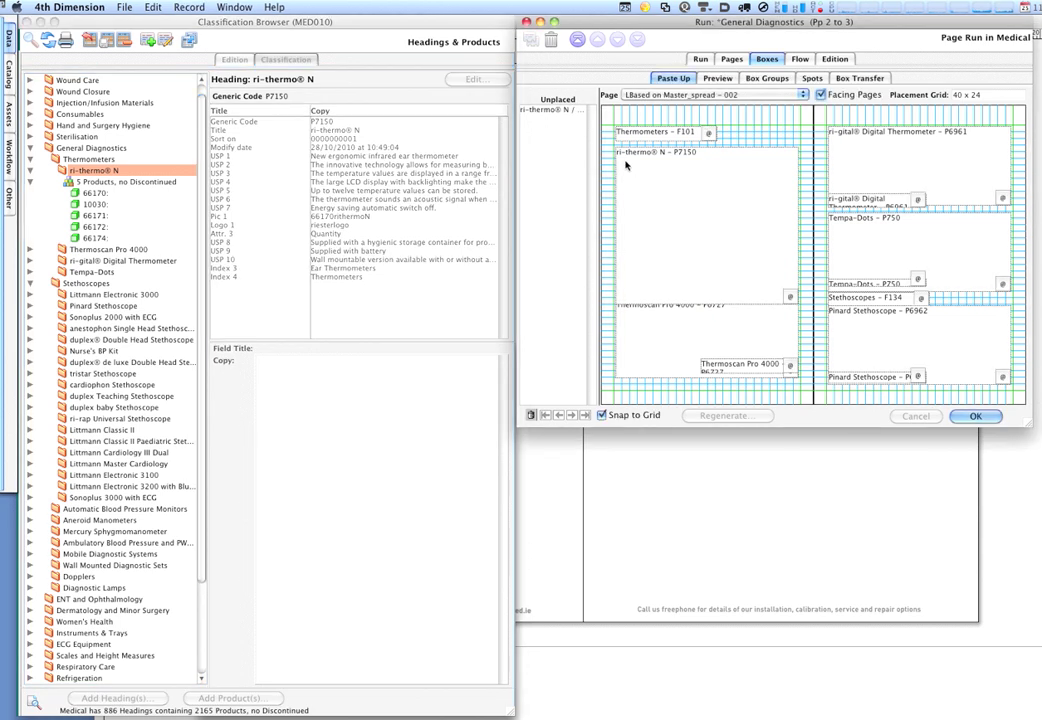
{"action": "left_click_drag", "start_coordinate": [620, 148], "coordinate": [618, 146]}
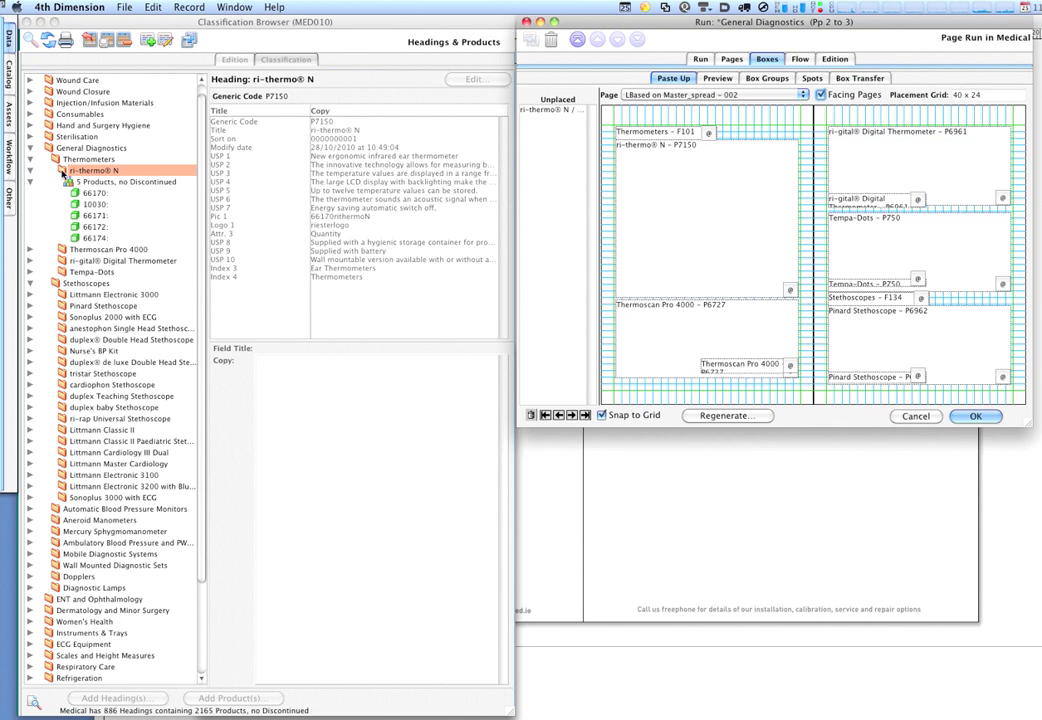
Add a ri-thermo® N 'Product table 2 attributes' box on the left page, moved up one grid step.
{"action": "left_click", "coordinate": [62, 172]}
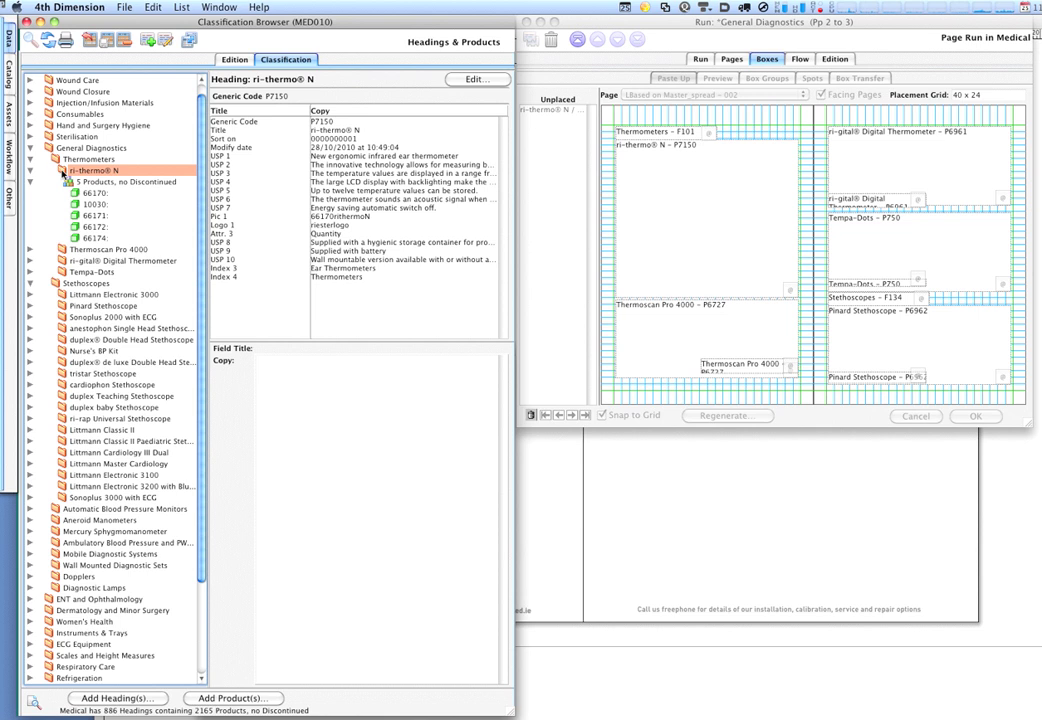
{"action": "left_click_drag", "start_coordinate": [62, 172], "coordinate": [708, 285]}
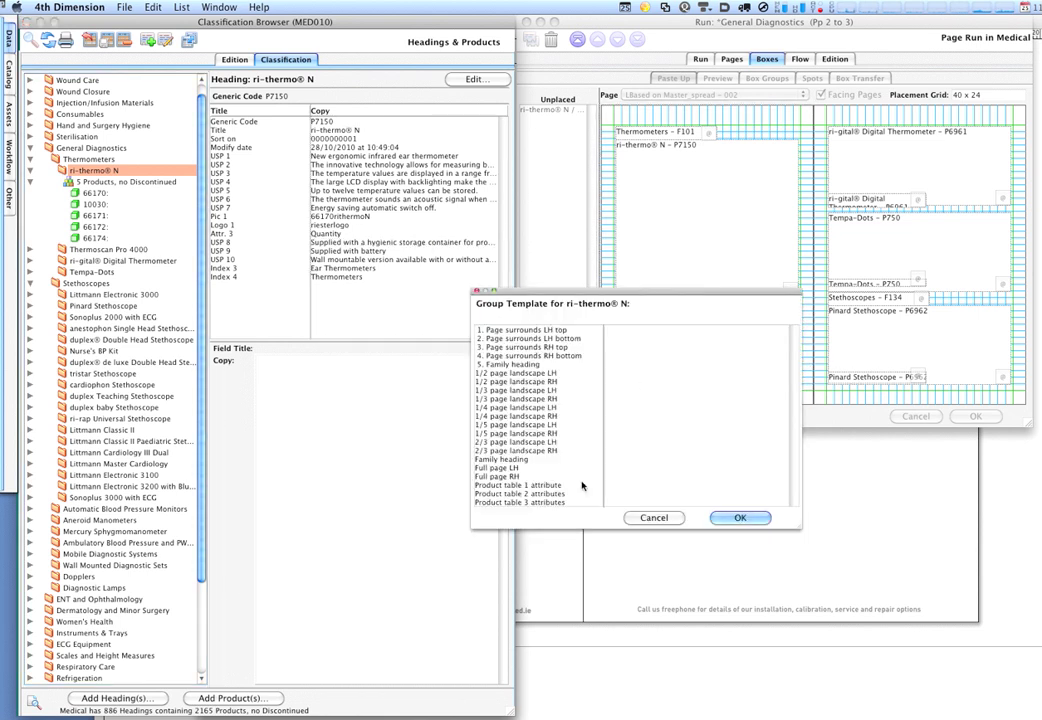
{"action": "left_click", "coordinate": [547, 494]}
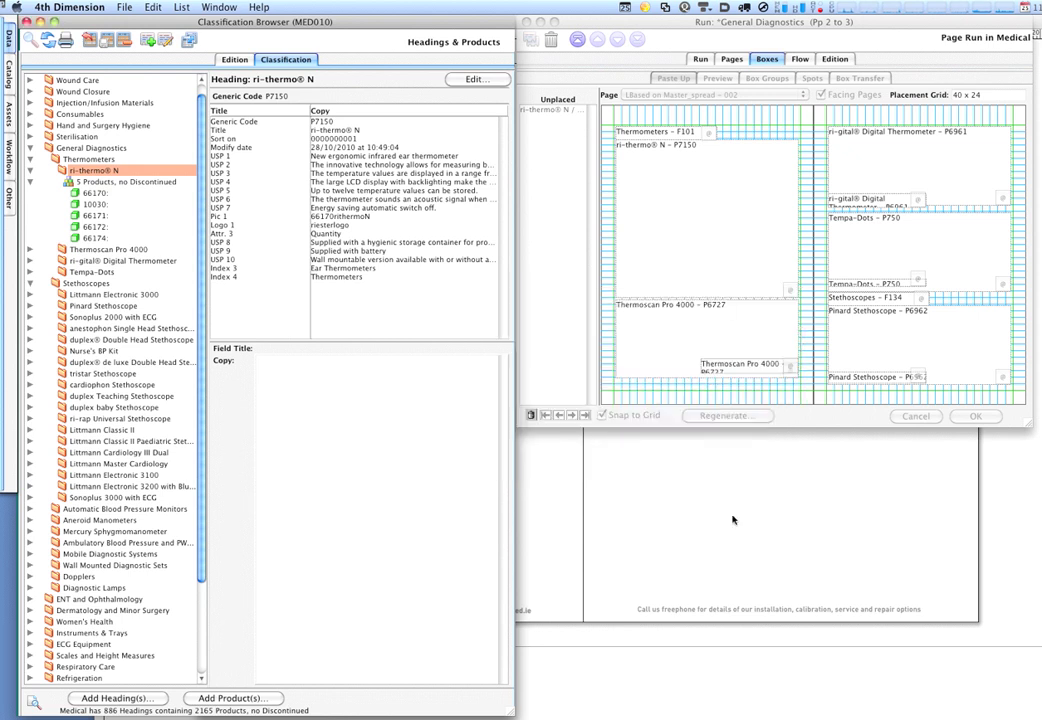
{"action": "left_click", "coordinate": [738, 518]}
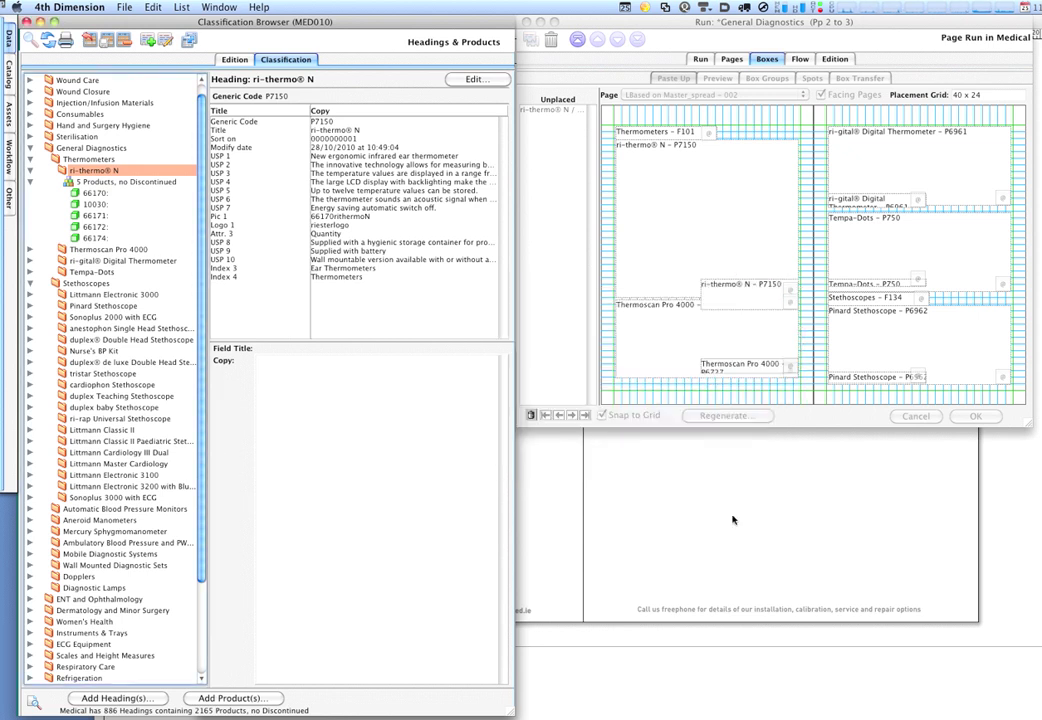
{"action": "left_click", "coordinate": [706, 292]}
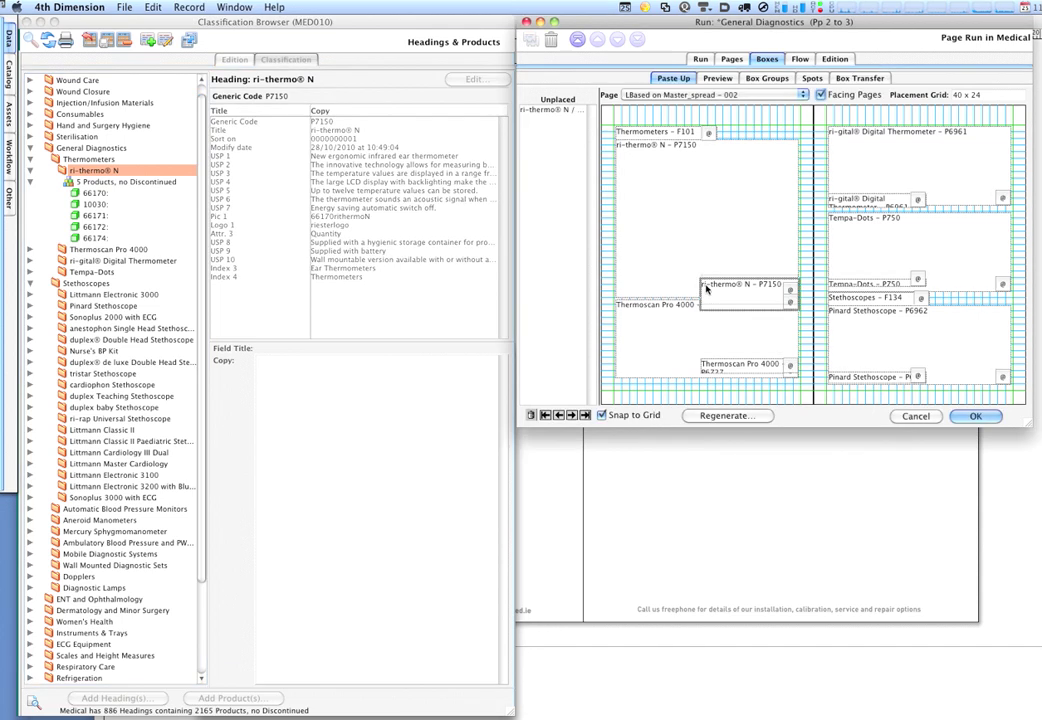
{"action": "left_click_drag", "start_coordinate": [705, 286], "coordinate": [702, 276]}
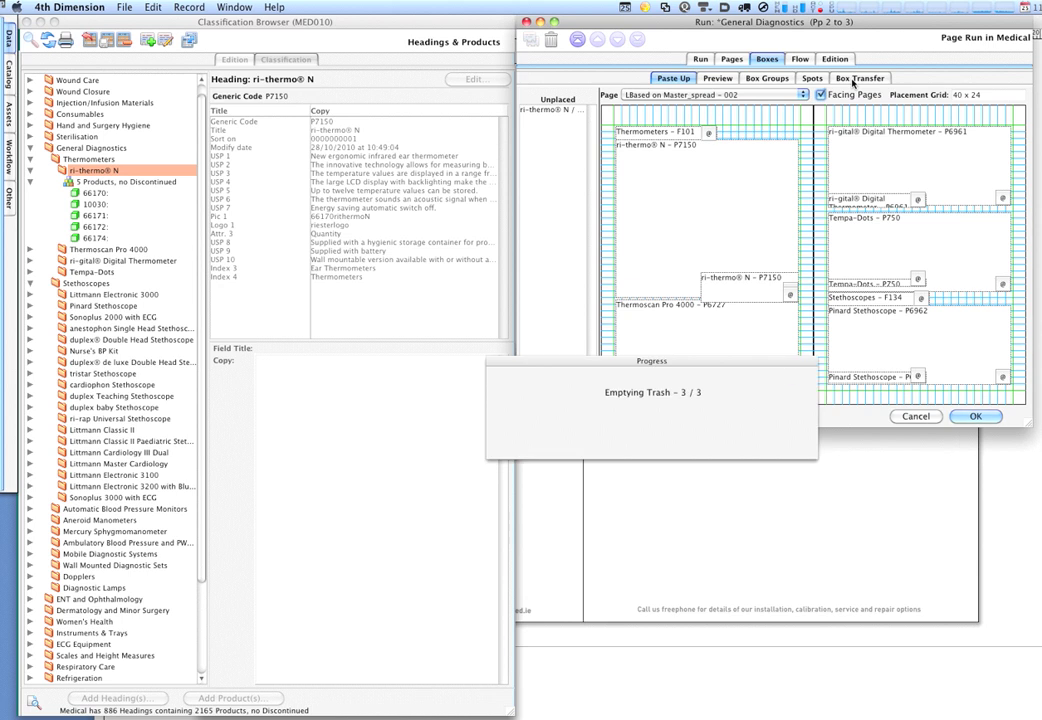
Build the spread's boxes for export and export them to General Diagnostics 002.
{"action": "left_click", "coordinate": [853, 79]}
{"action": "left_click", "coordinate": [737, 148]}
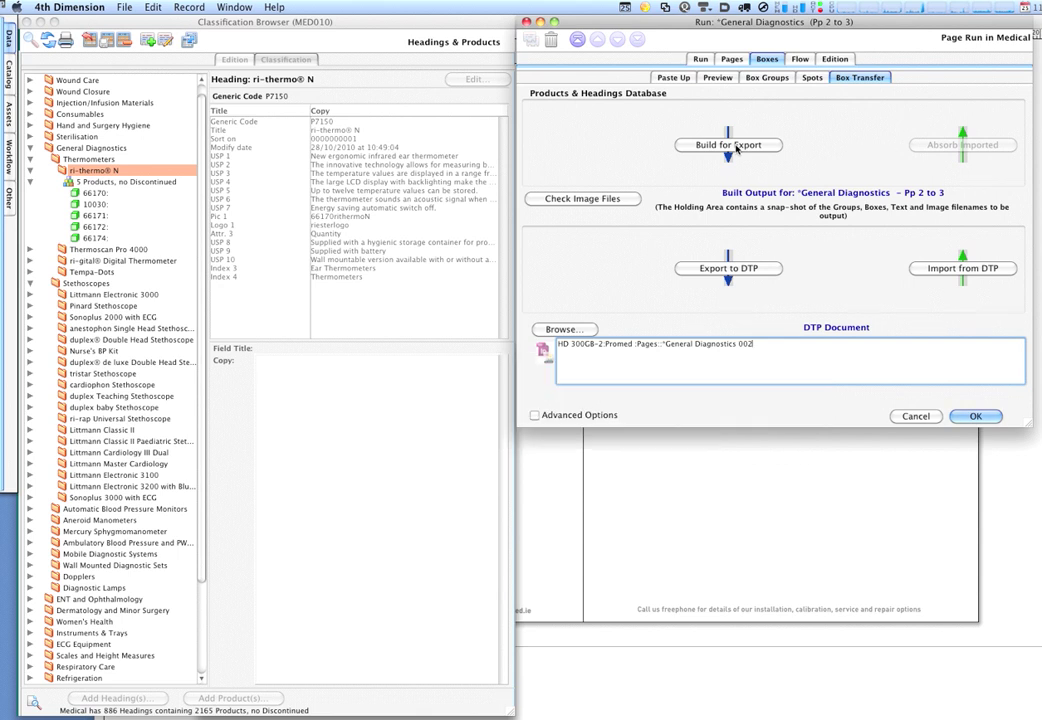
{"action": "left_click", "coordinate": [726, 279]}
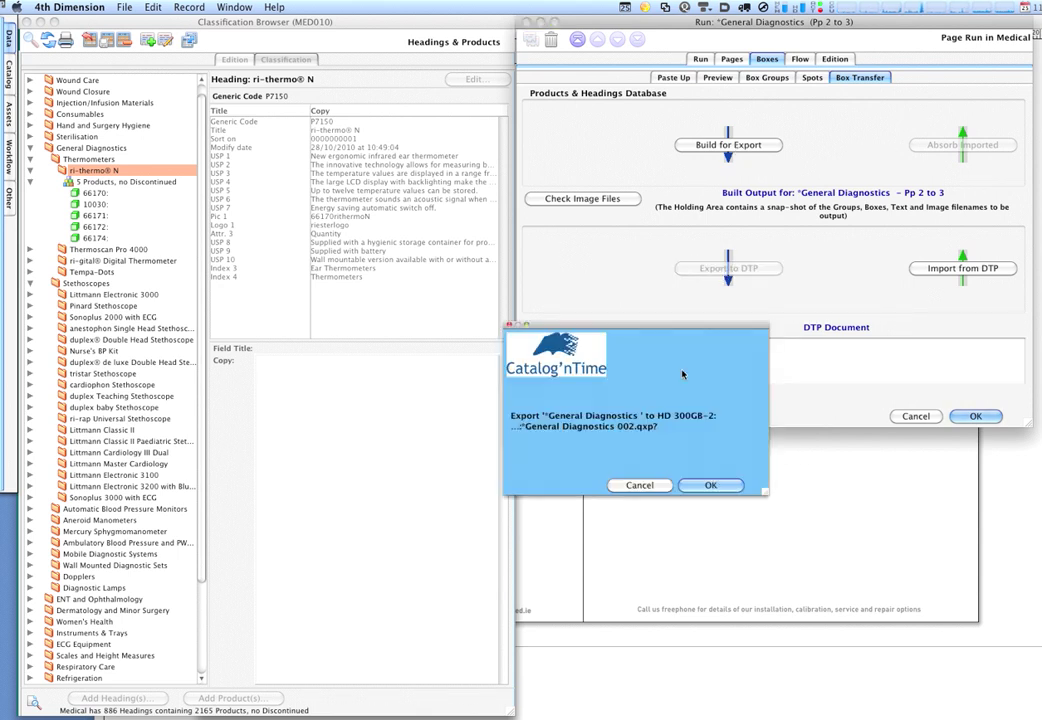
{"action": "left_click", "coordinate": [682, 488]}
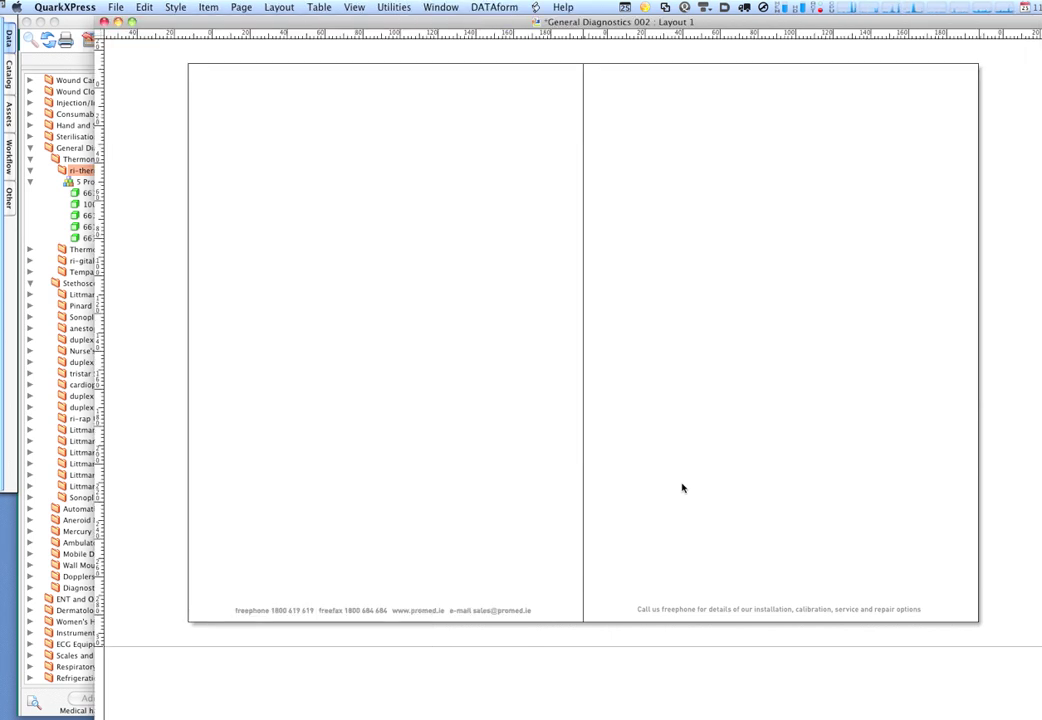
Use DATAform > Import boxes to load the exported boxes into General Diagnostics 002.
{"action": "left_click", "coordinate": [486, 6]}
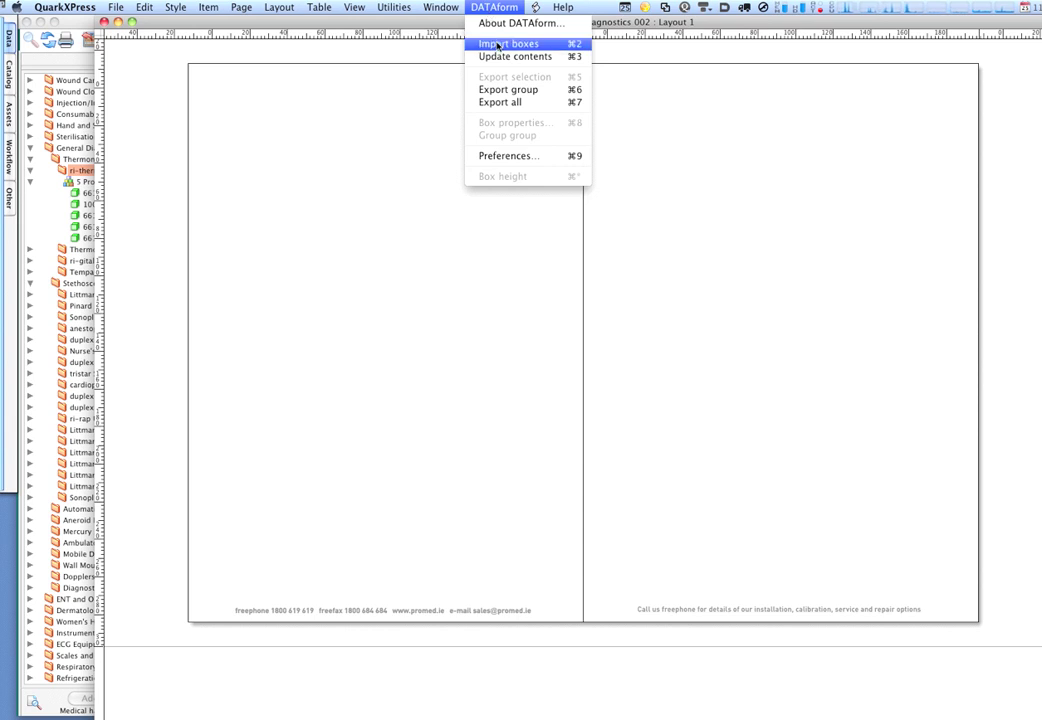
{"action": "left_click", "coordinate": [497, 44]}
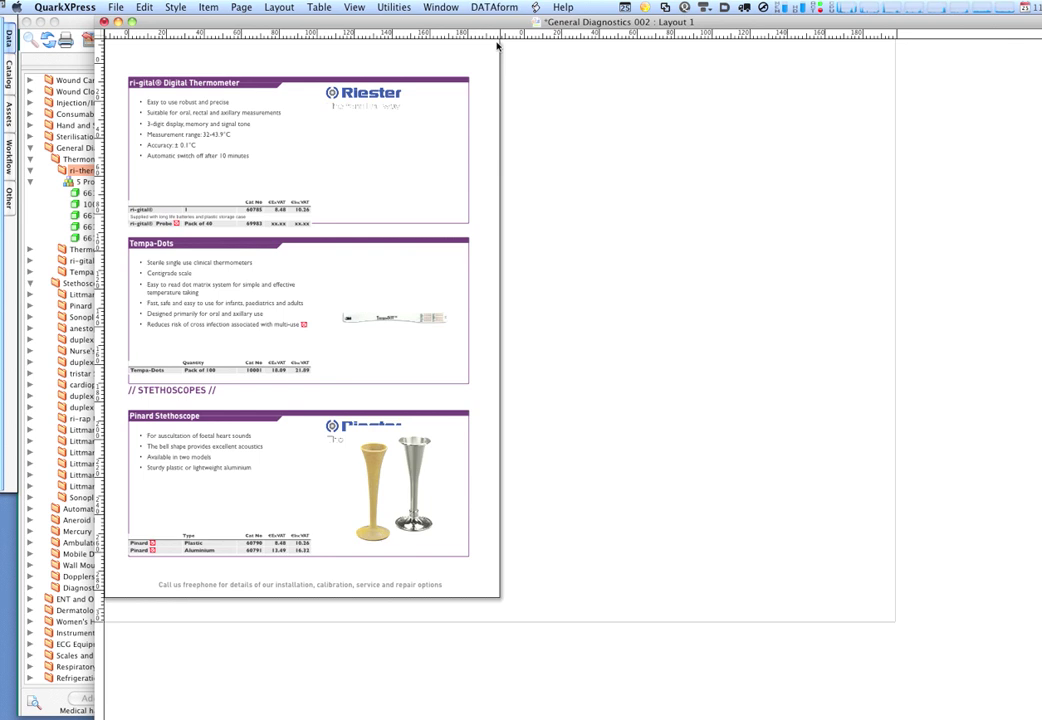
Stretch the ri-thermo® N price table leftwards to span the product box's full width.
{"action": "scroll", "coordinate": [640, 112], "scroll_direction": "left", "scroll_amount": 5}
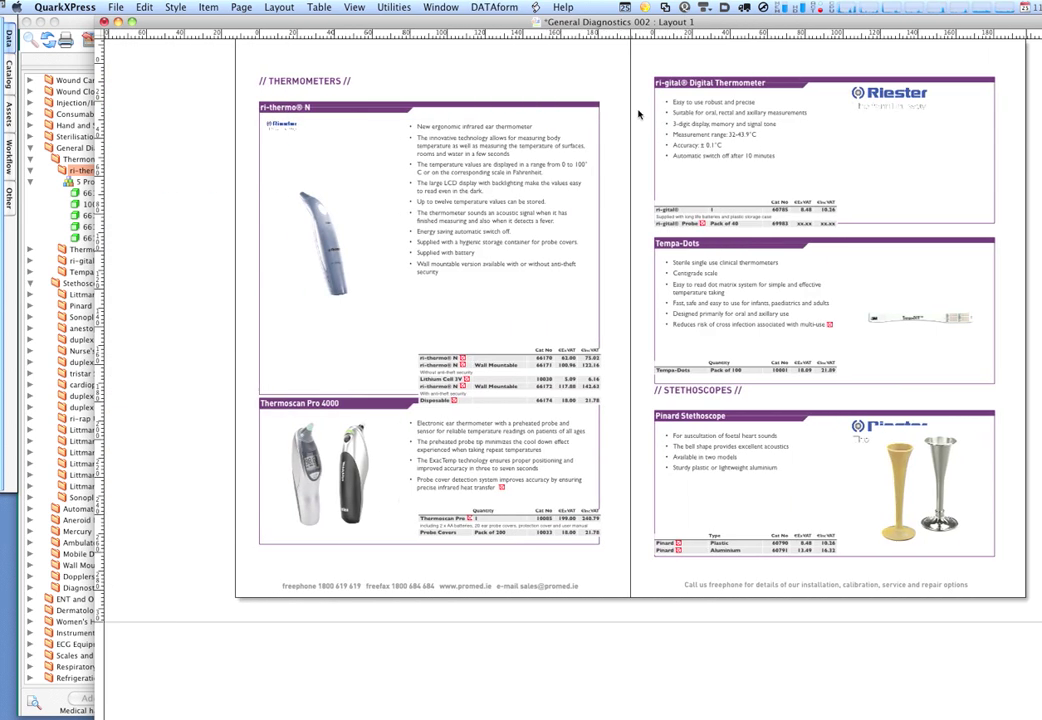
{"action": "scroll", "coordinate": [638, 113], "scroll_direction": "left", "scroll_amount": 1}
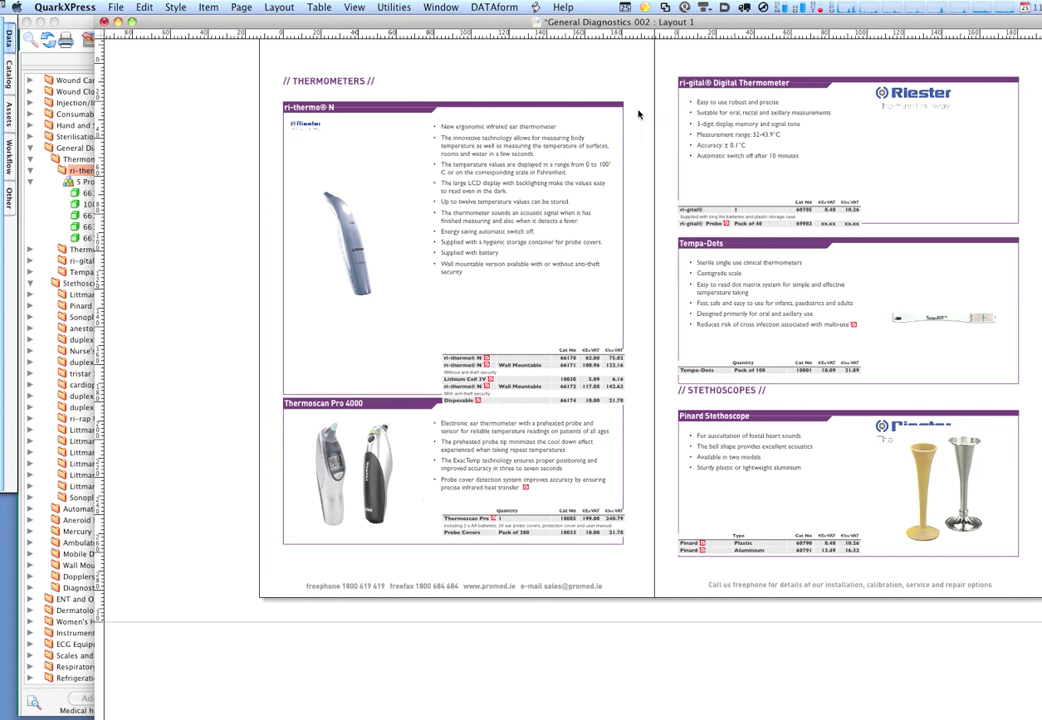
{"action": "scroll", "coordinate": [638, 113], "scroll_direction": "up", "scroll_amount": 2}
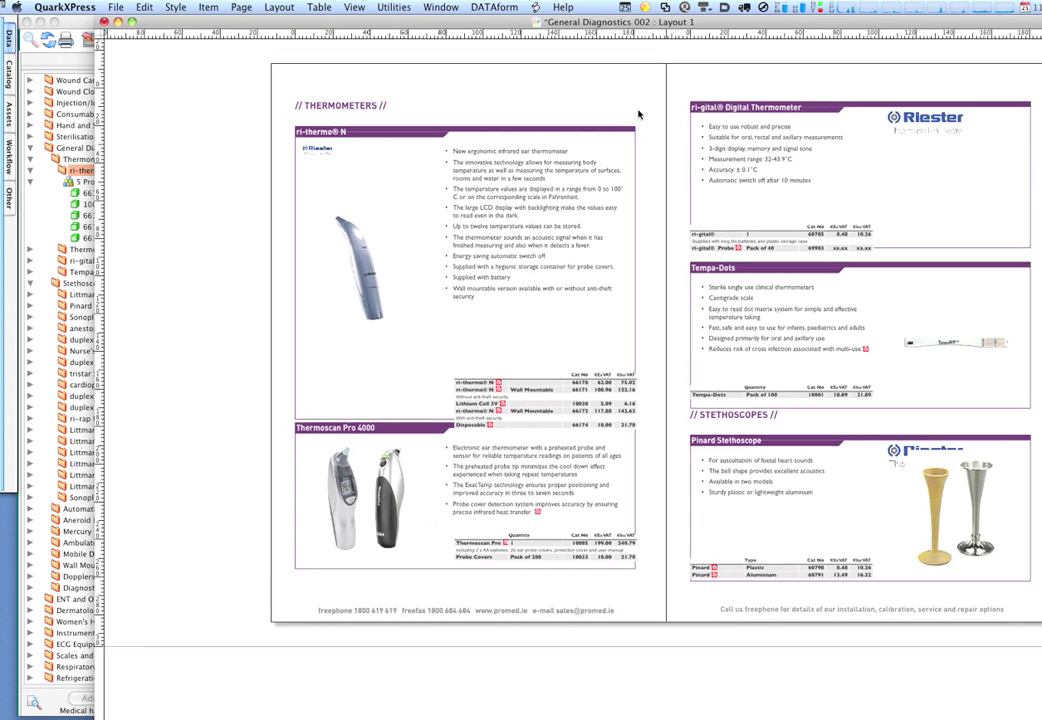
{"action": "left_click", "coordinate": [548, 393]}
{"action": "left_click", "coordinate": [545, 400]}
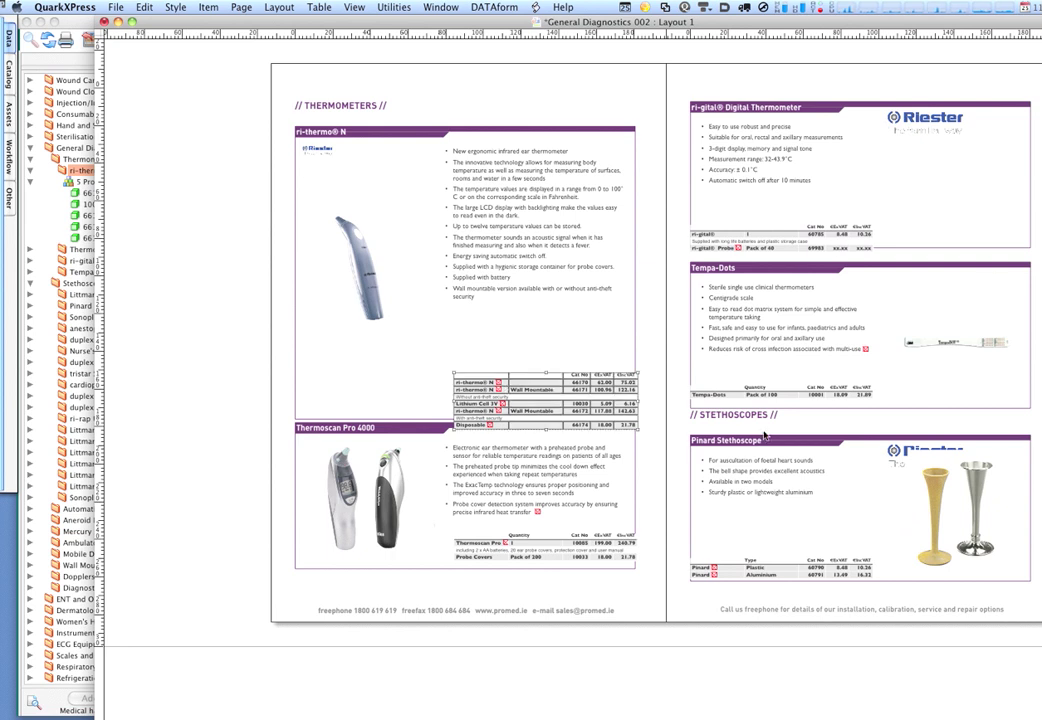
{"action": "mouse_move", "coordinate": [557, 376]}
{"action": "left_mouse_down"}
{"action": "mouse_move", "coordinate": [548, 366]}
{"action": "mouse_move", "coordinate": [550, 381]}
{"action": "left_mouse_up"}
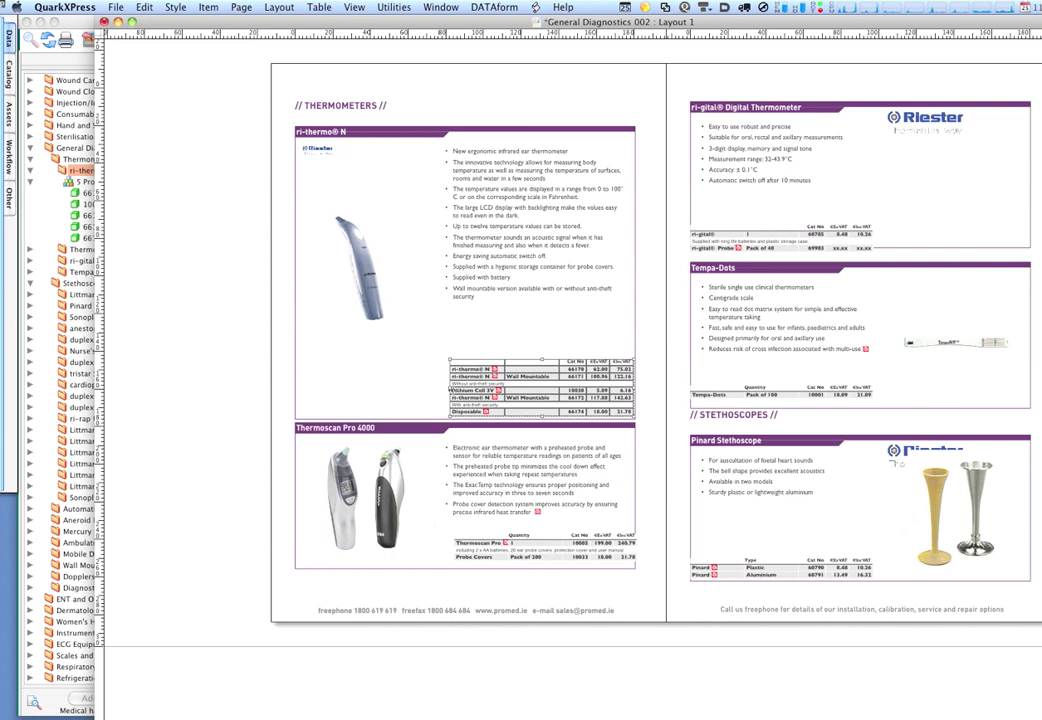
{"action": "left_click_drag", "start_coordinate": [454, 388], "coordinate": [302, 383]}
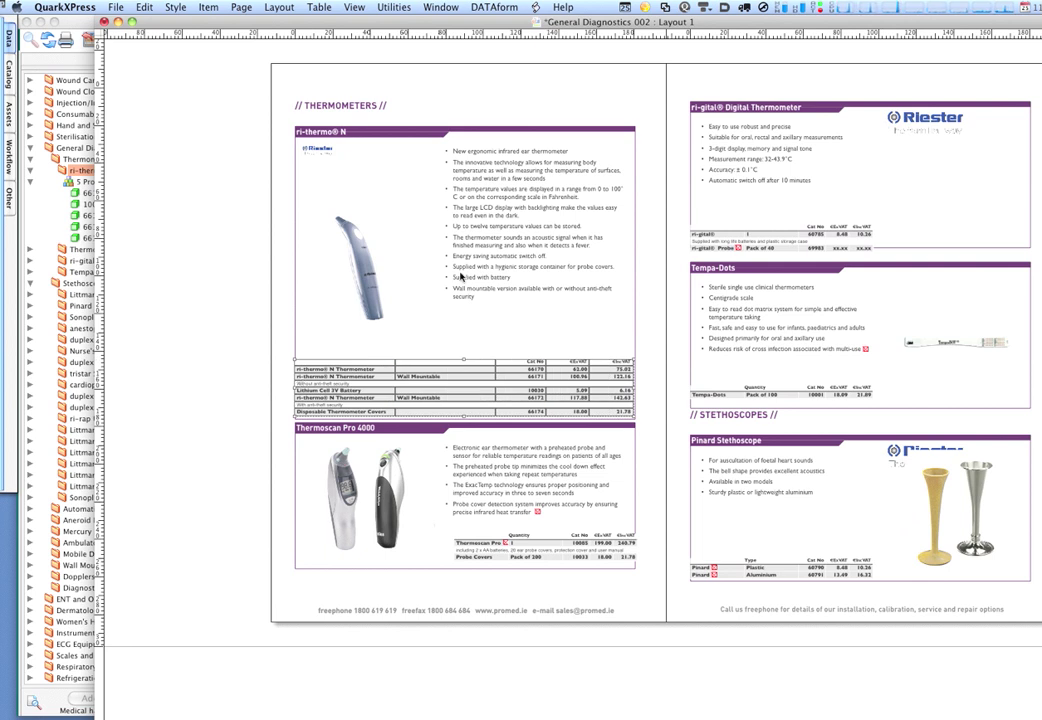
Run DATAform's Update contents to refresh the product text and brand logos in the layout.
{"action": "left_click", "coordinate": [498, 7]}
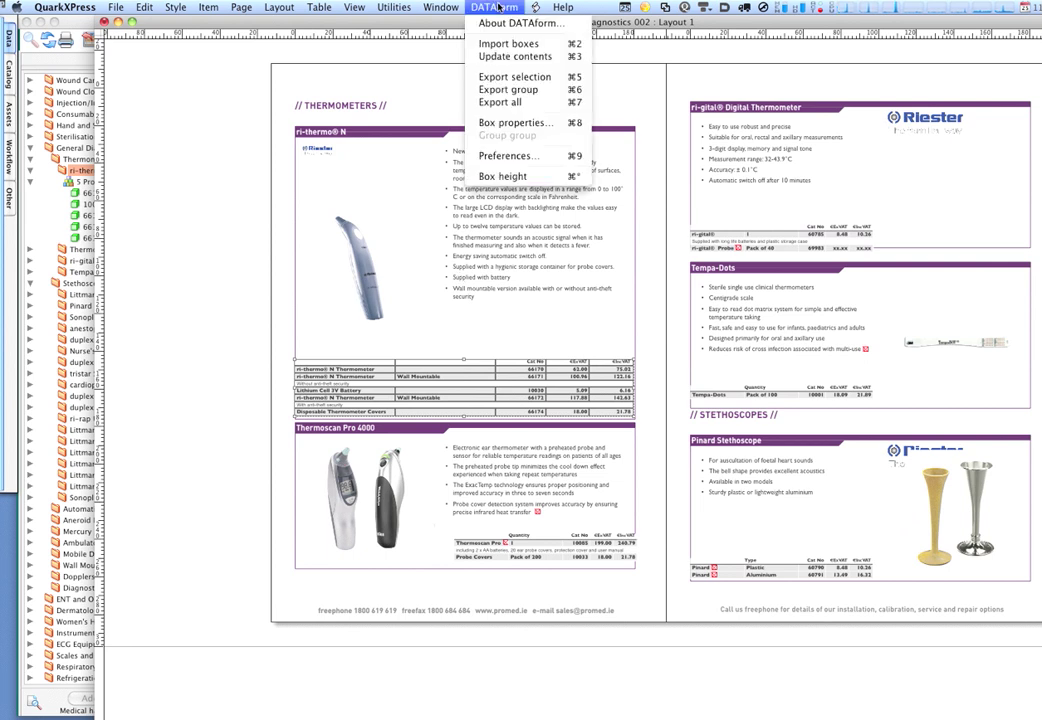
{"action": "left_click", "coordinate": [513, 57]}
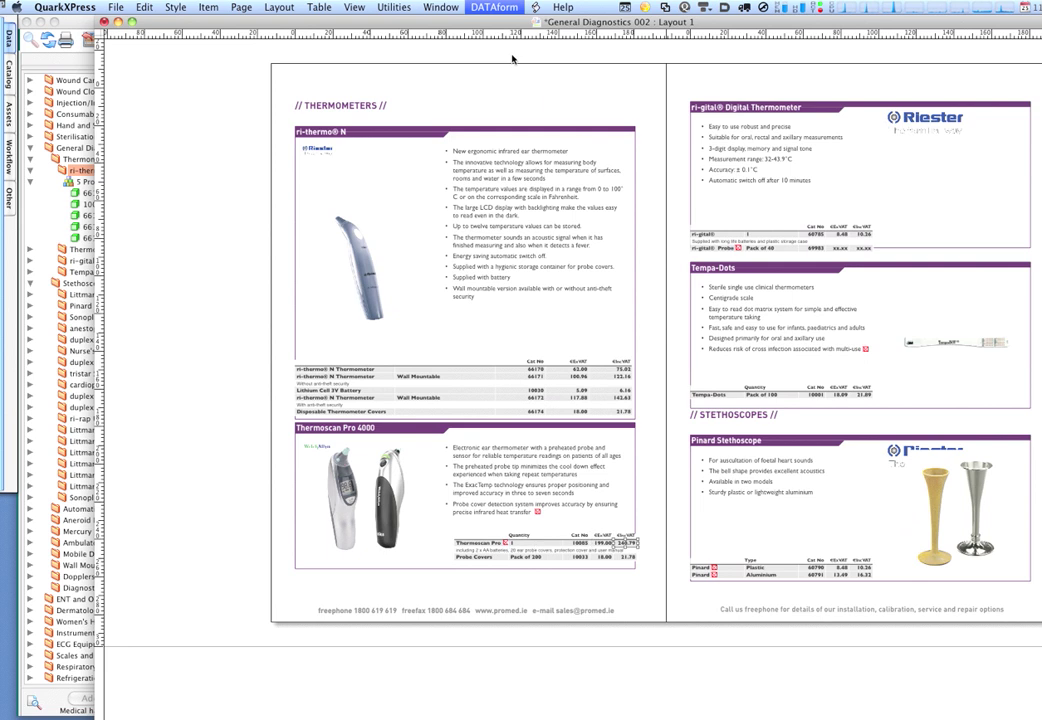